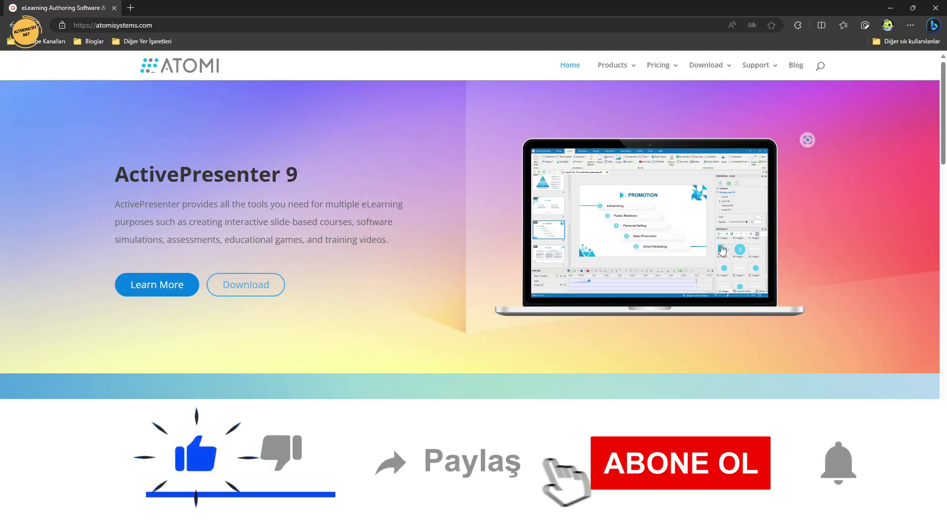
Open the ActivePresenter pricing page and review the license prices and features of the Standard and Pro editions
mouse_move(668, 69)
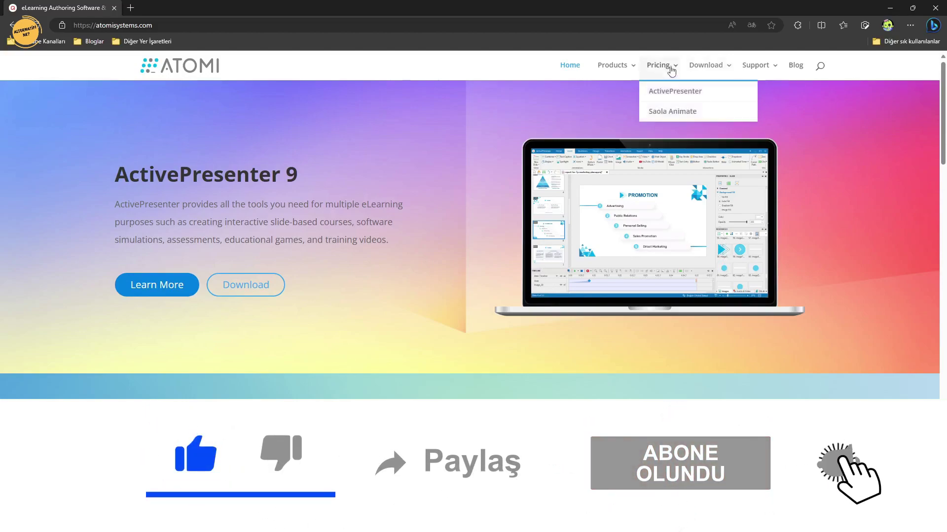
click(672, 94)
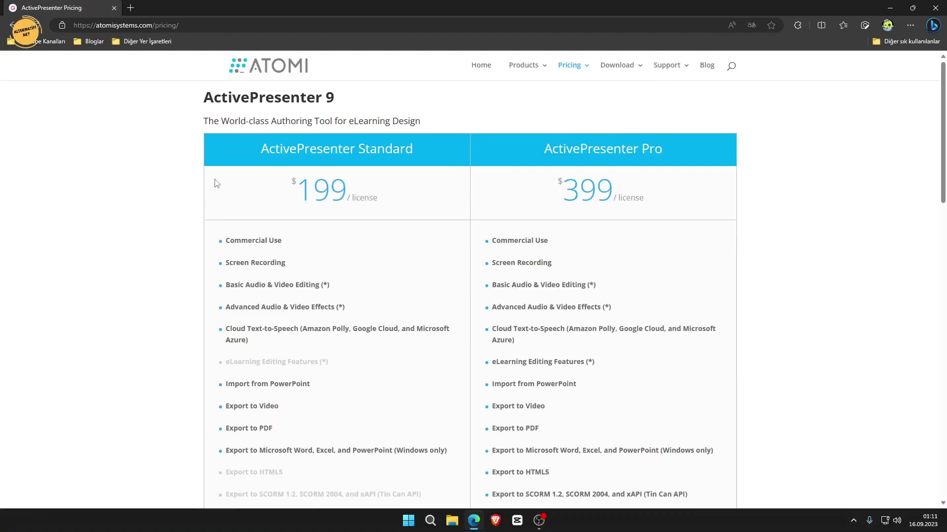
double_click(304, 188)
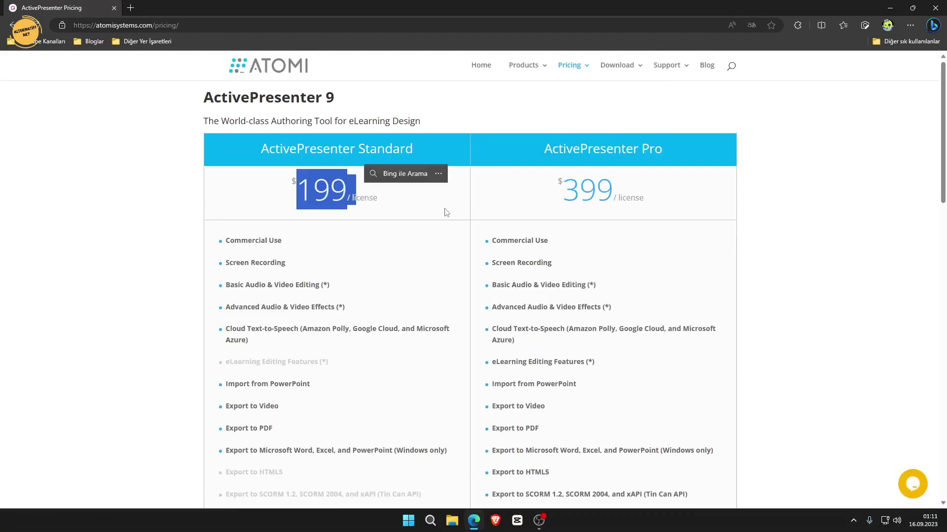
click(446, 213)
double_click(564, 194)
click(802, 275)
scroll(583, 262, down, 10)
scroll(585, 262, up, 10)
Open the ActivePresenter product page and look through its overview, including the course editor and software simulation sections
mouse_move(534, 65)
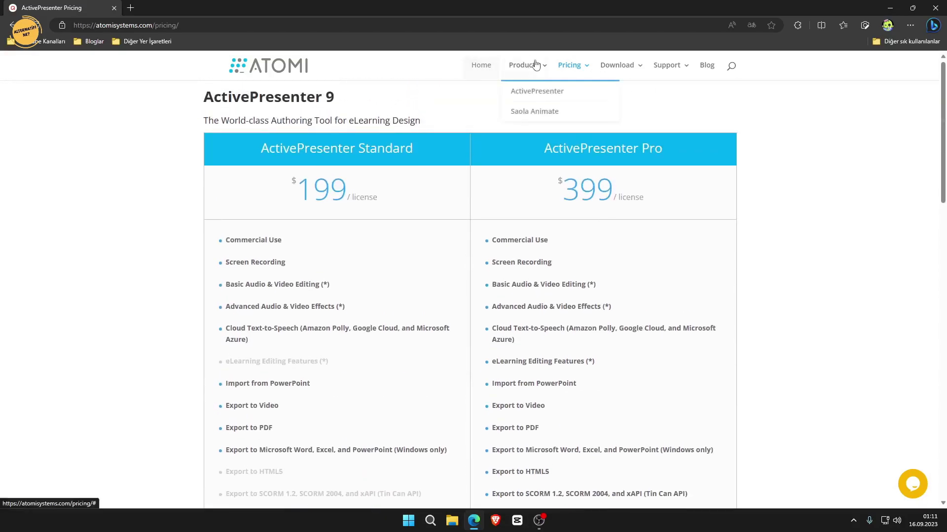
click(537, 92)
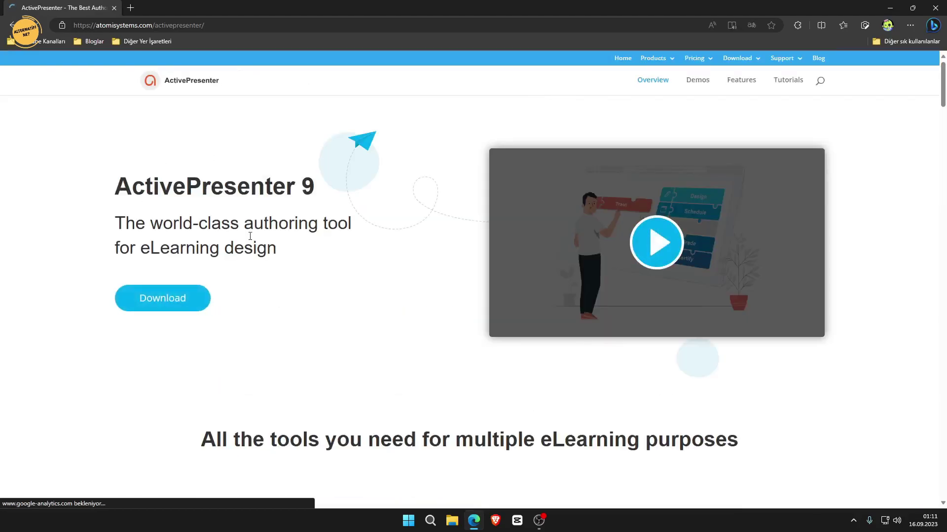
scroll(166, 270, down, 7)
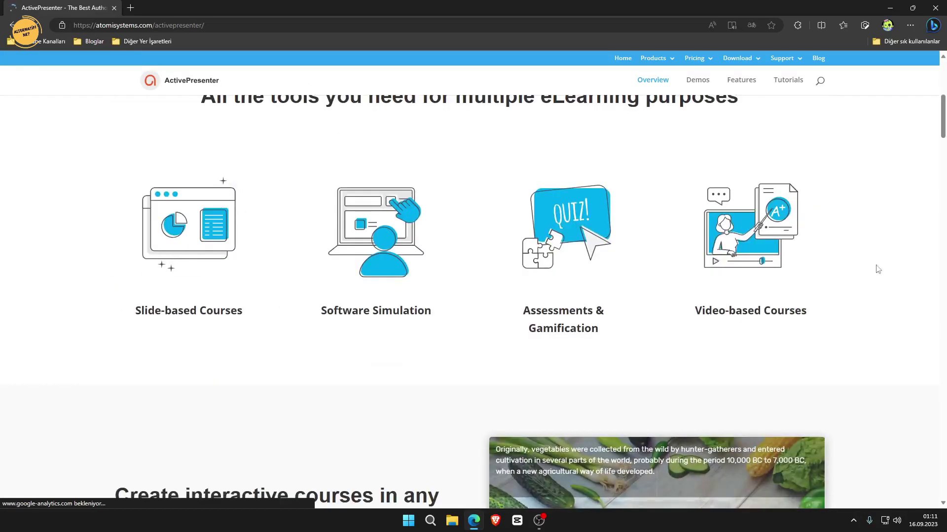
scroll(906, 266, down, 6)
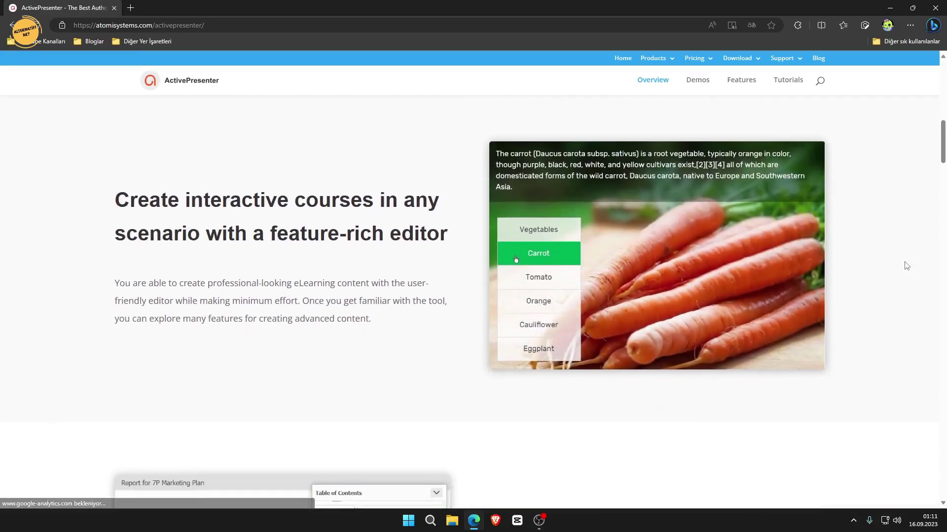
scroll(902, 265, down, 4)
scroll(901, 263, down, 10)
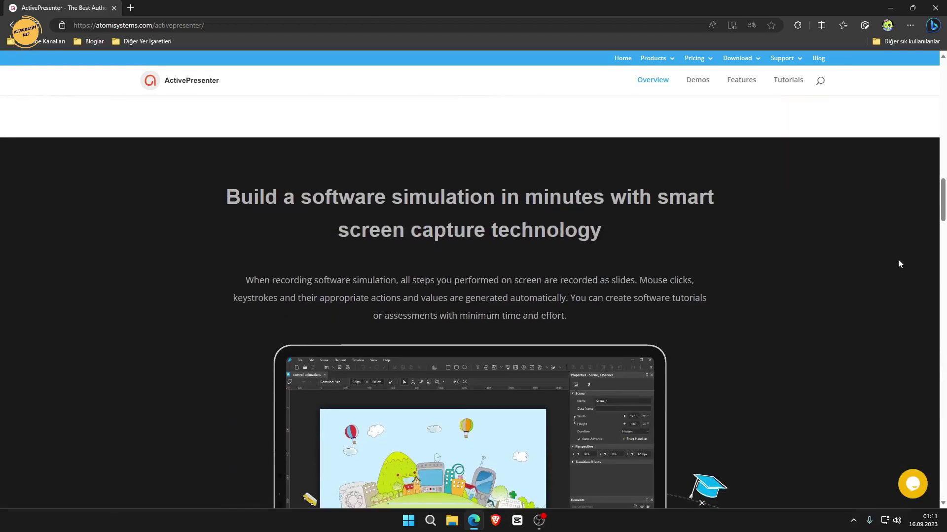
drag(942, 232, 942, 79)
Open the ActivePresenter download page, locate the notes below the download links and translate the page into Turkish
click(167, 288)
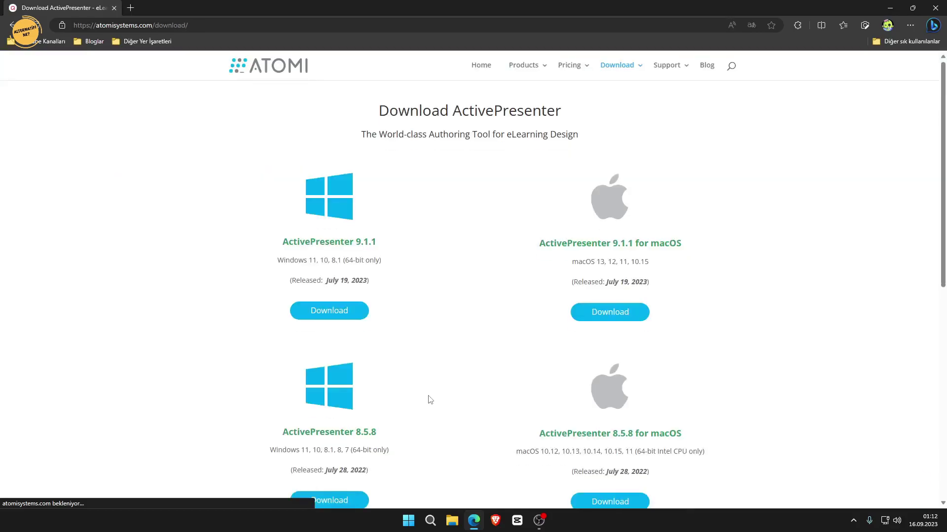
scroll(363, 161, down, 9)
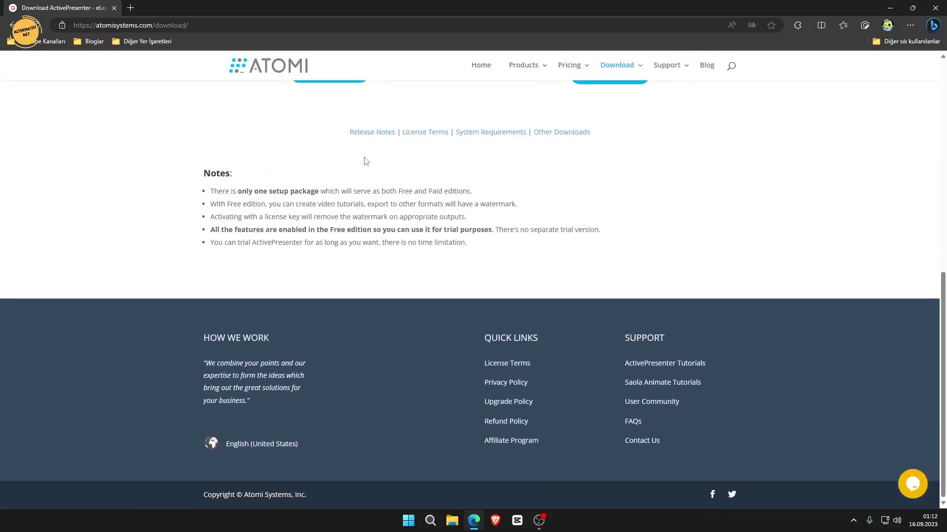
drag(190, 180, 251, 176)
click(244, 274)
click(781, 175)
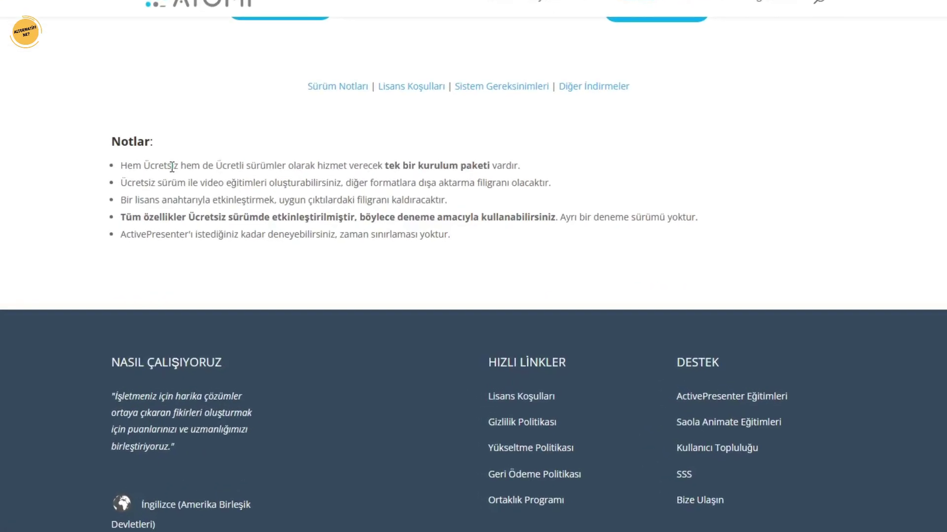
Read the translated notes on the setup package, Free edition watermark and trial time limitation
drag(248, 191, 302, 192)
drag(215, 157, 329, 155)
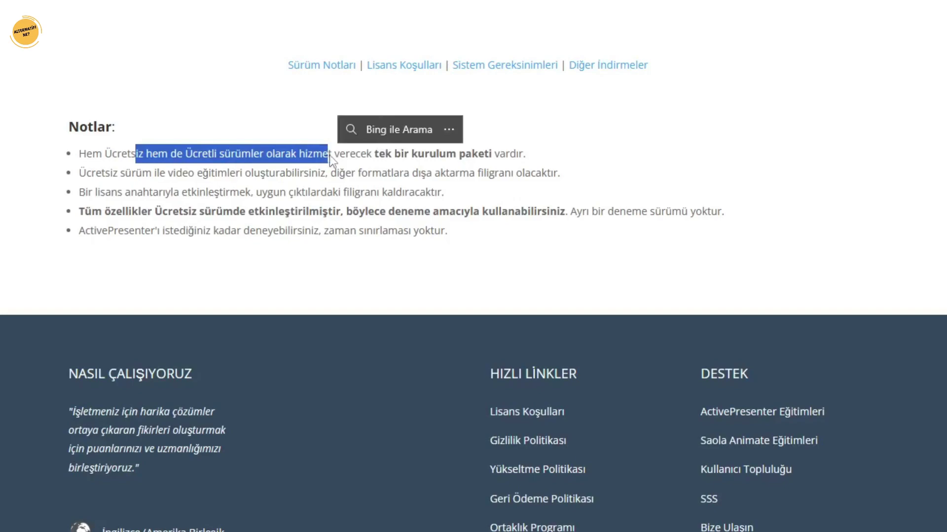
click(111, 171)
drag(82, 176, 312, 175)
click(379, 191)
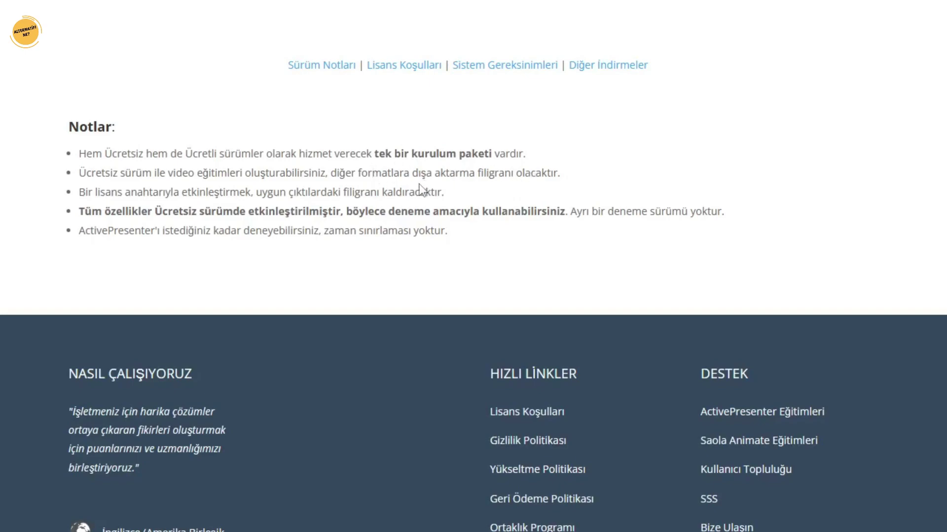
drag(77, 241, 320, 231)
click(333, 256)
drag(327, 232, 490, 264)
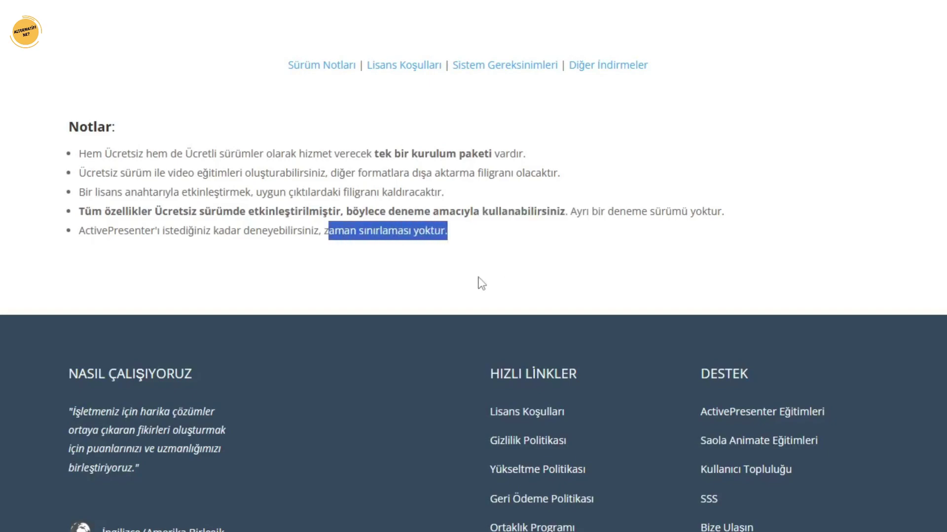
click(500, 285)
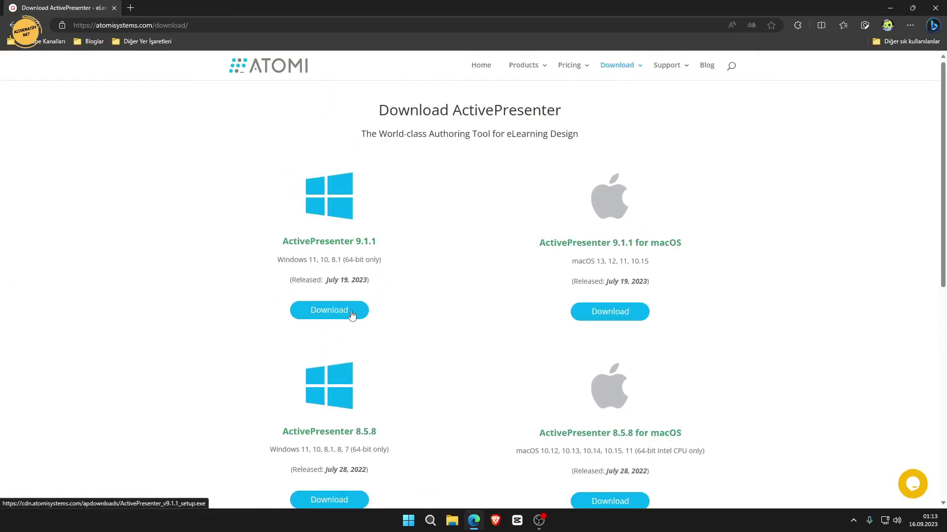
Start downloading the ActivePresenter 9.1.1 setup for Windows and cancel the download
click(351, 313)
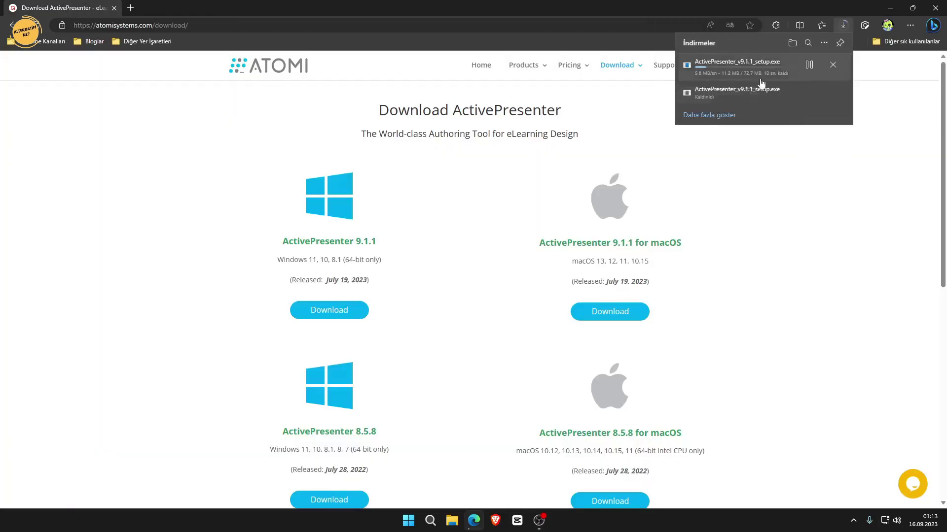
click(809, 65)
click(833, 65)
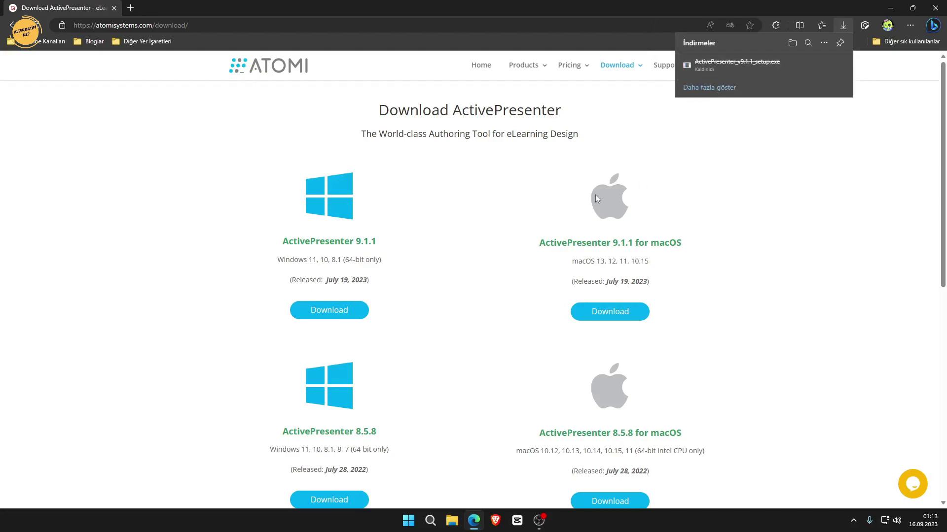
Open the Frequently Asked Questions support page and translate it into Turkish
mouse_move(676, 75)
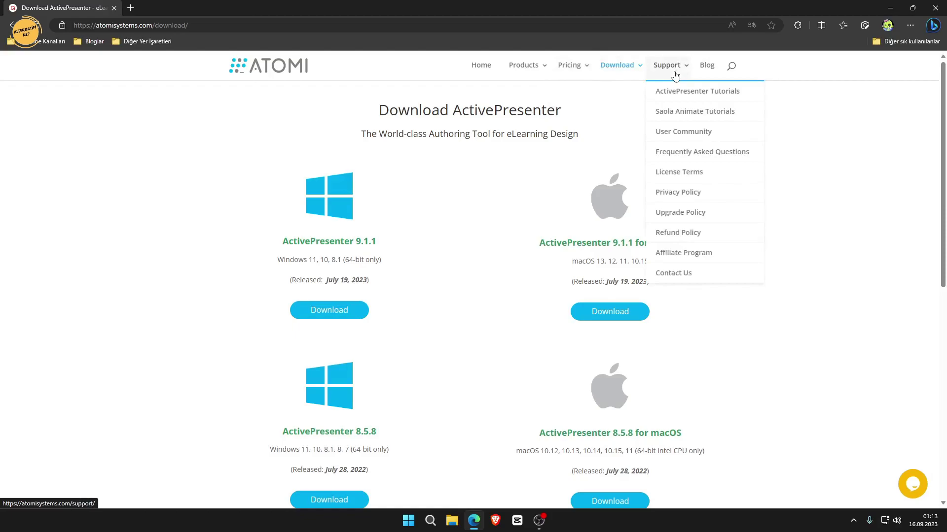
click(705, 158)
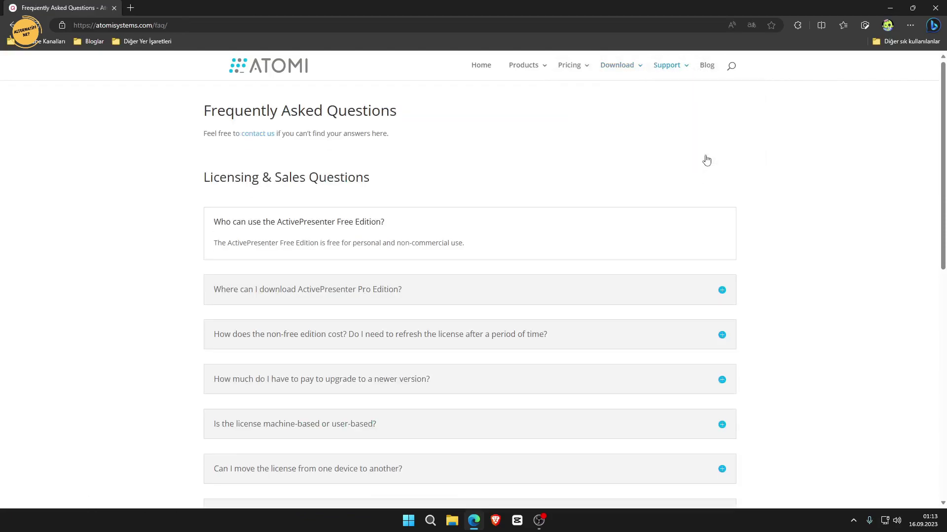
click(751, 25)
click(660, 126)
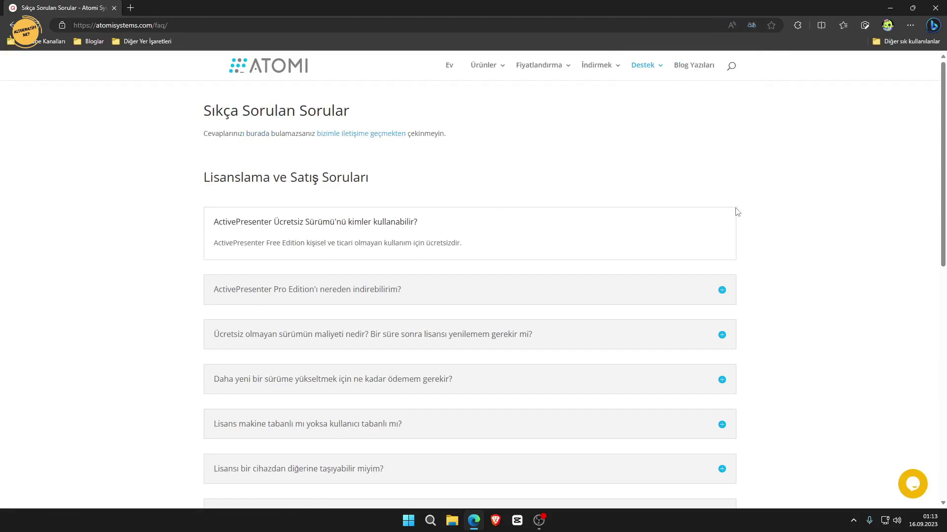
Read the answer on who can use the ActivePresenter Free Edition and look through the other licensing and usage questions
drag(268, 243, 494, 246)
click(348, 259)
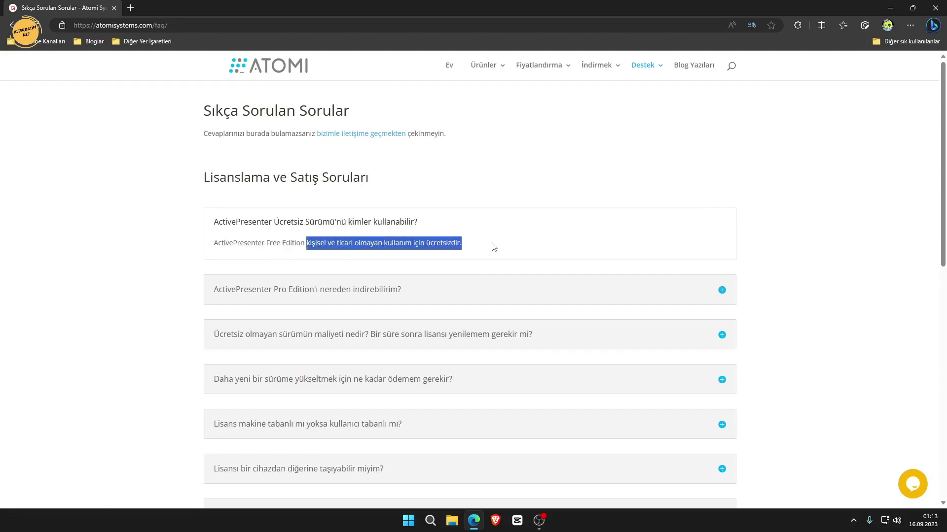
click(527, 259)
drag(336, 245, 355, 249)
click(415, 181)
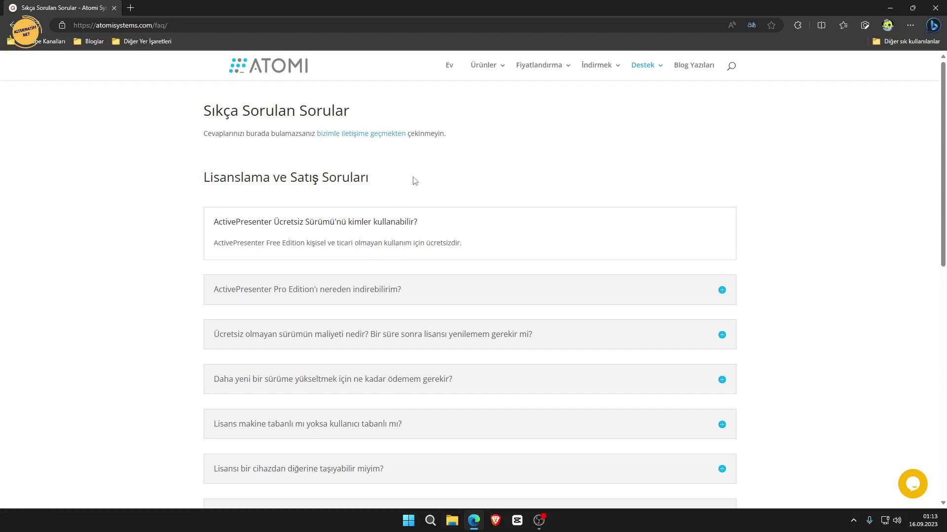
scroll(414, 181, down, 1)
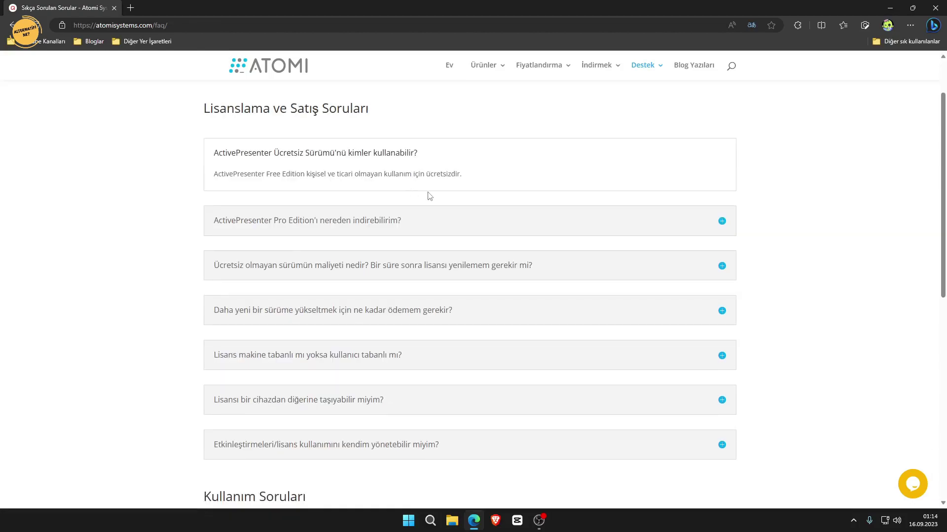
scroll(428, 195, down, 4)
scroll(395, 232, up, 2)
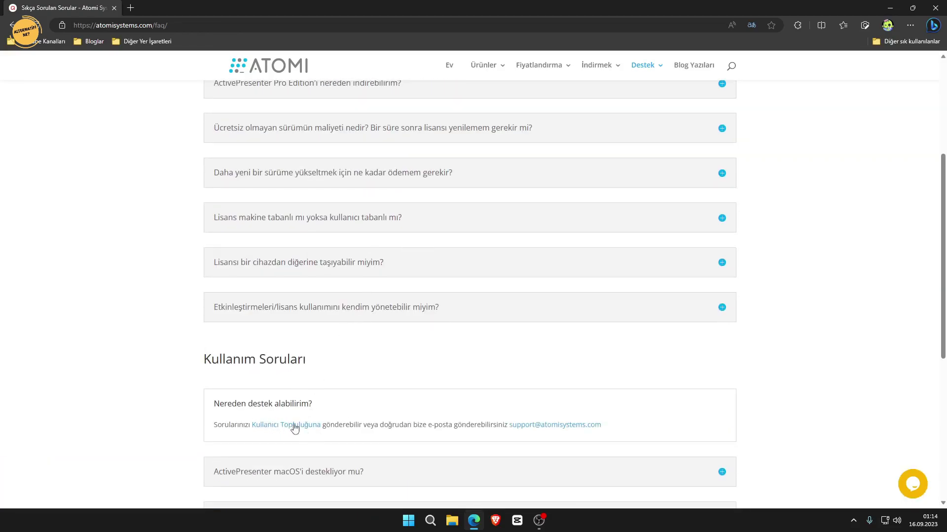
scroll(433, 380, up, 2)
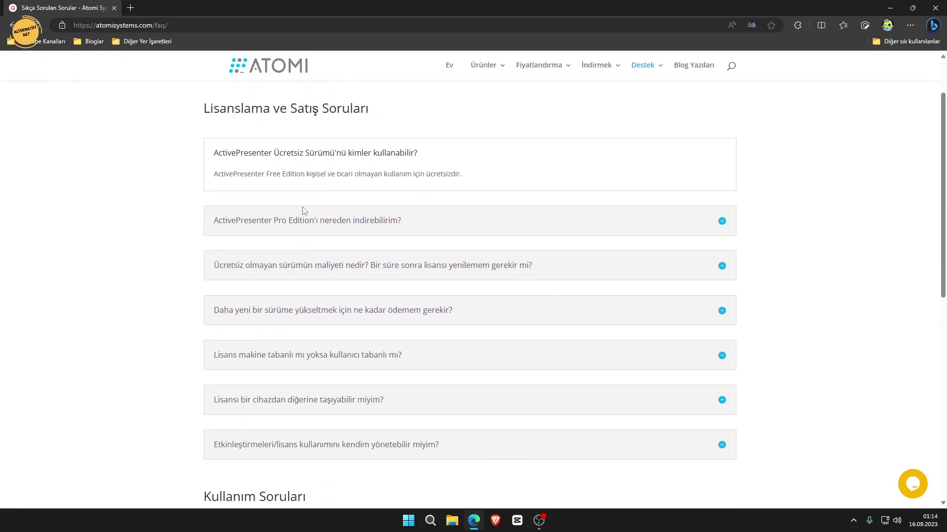
scroll(302, 214, up, 1)
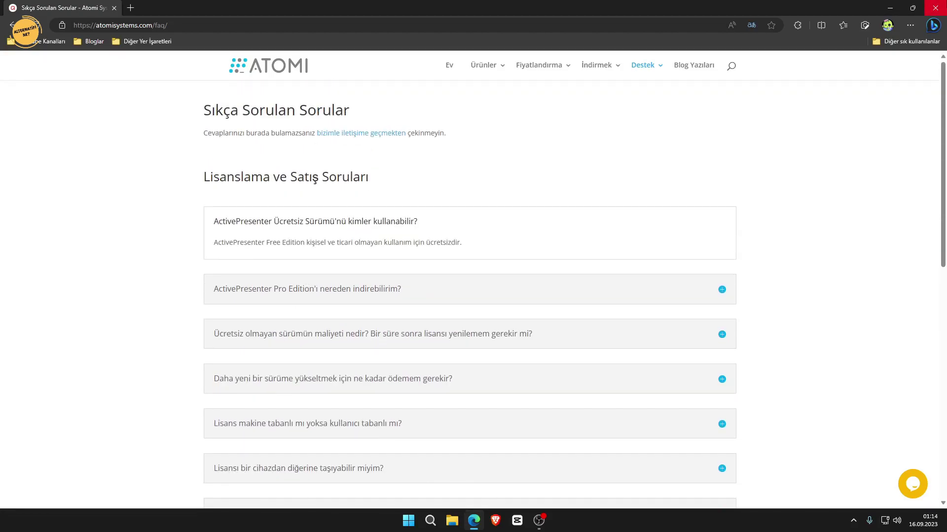
Close the browser, launch ActivePresenter and start a Record Screen as Video project
click(933, 7)
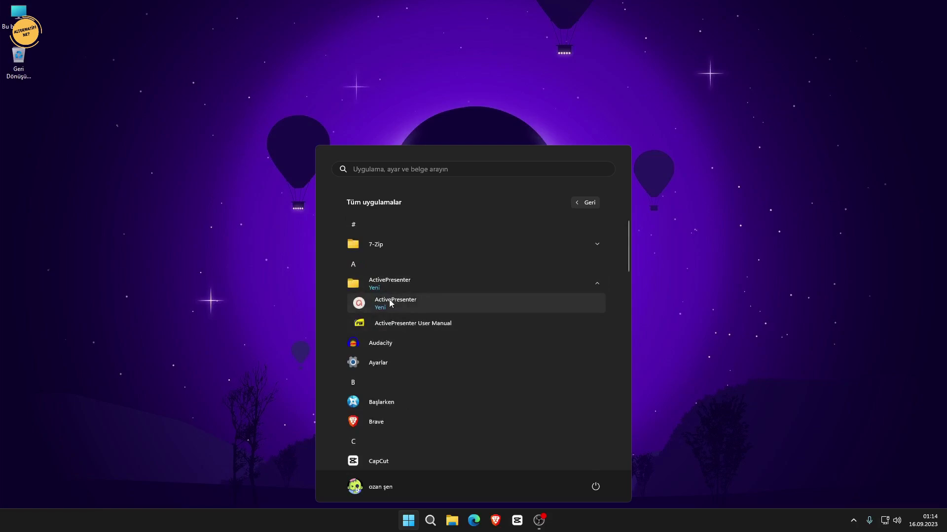
click(392, 302)
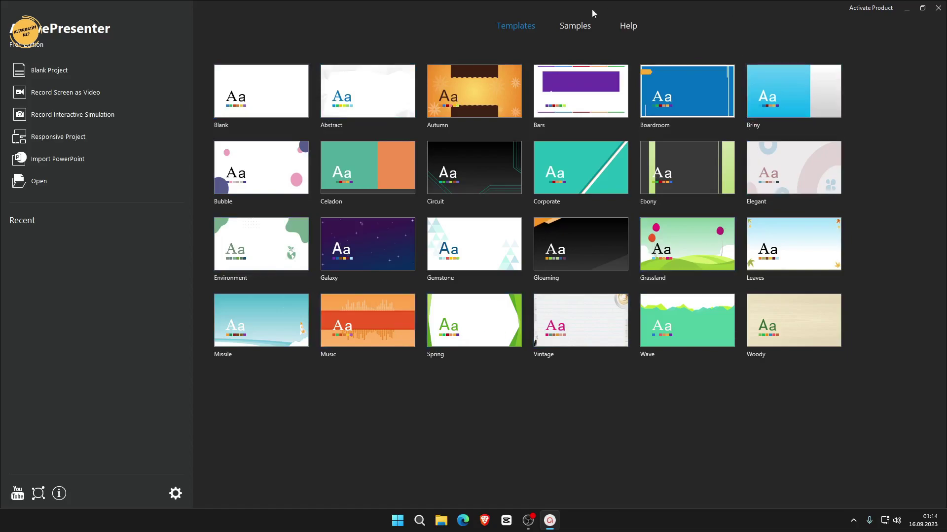
click(87, 93)
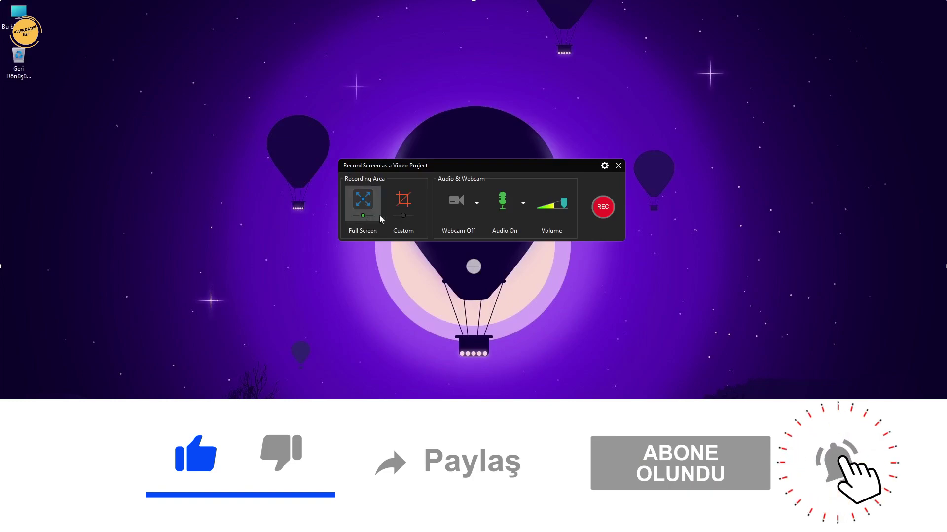
Compare the Custom and Full Screen recording areas, finishing with Full Screen selected
click(403, 201)
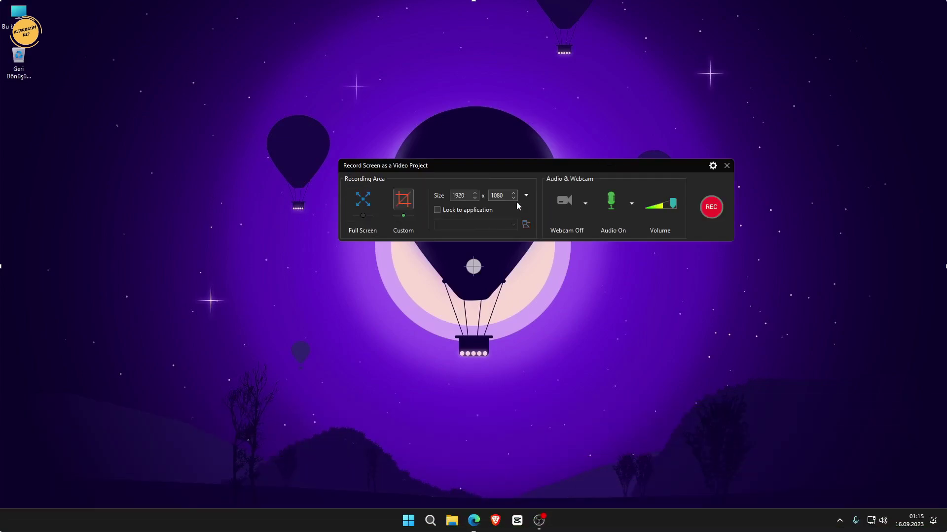
click(362, 200)
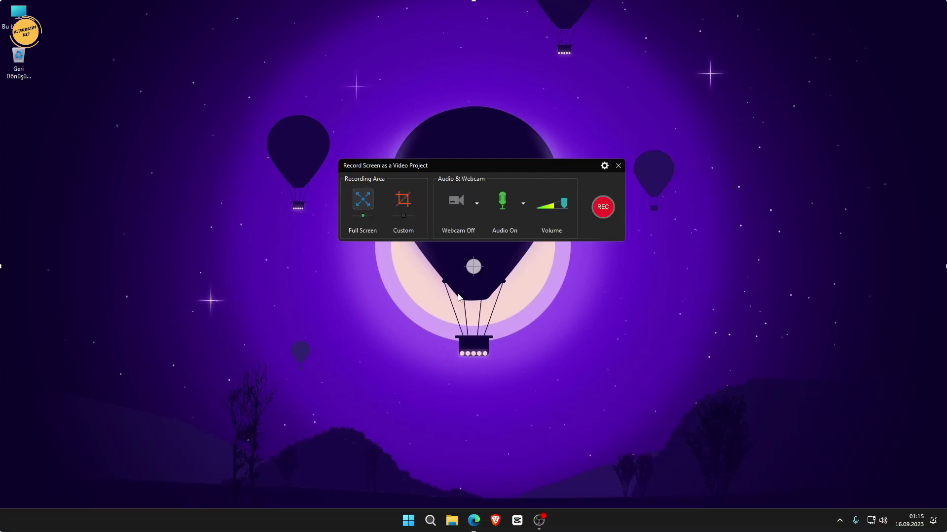
click(398, 201)
click(362, 200)
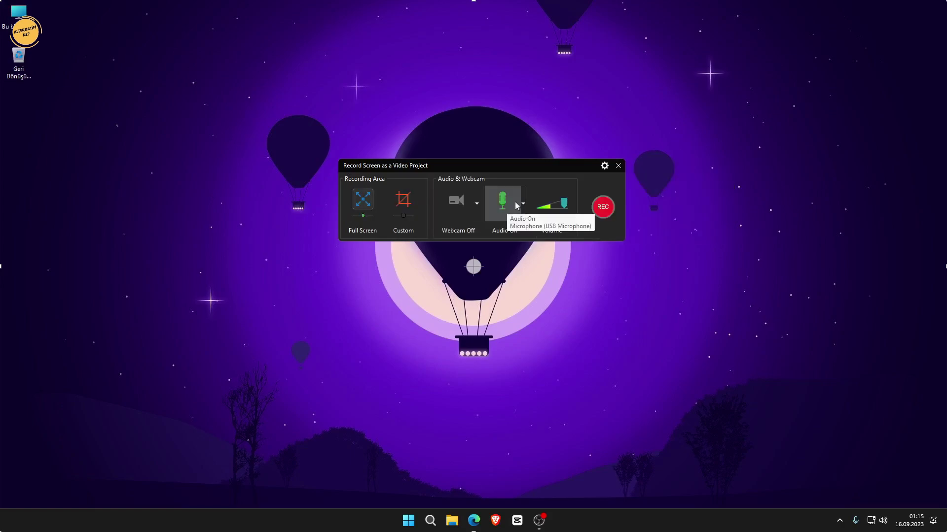
Set the recording audio to use only the USB microphone, without system audio, and raise the recording volume slightly
click(504, 205)
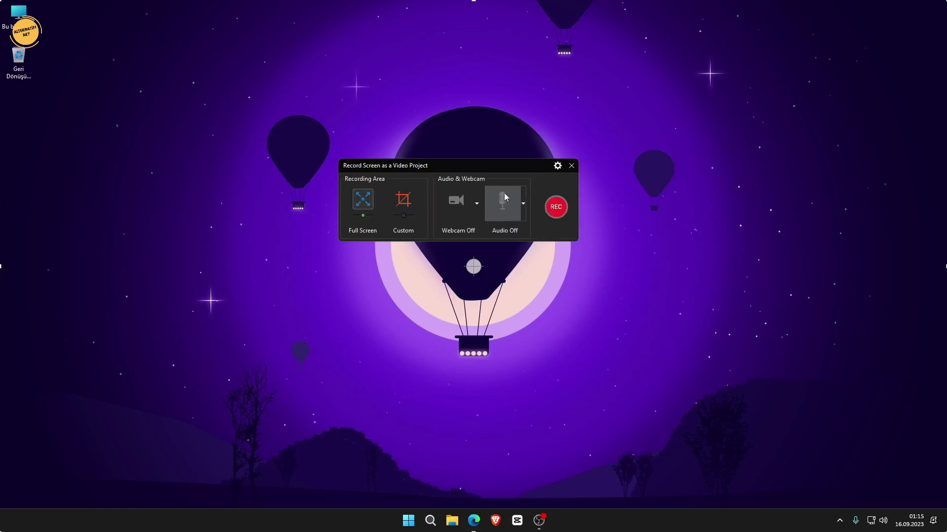
click(498, 204)
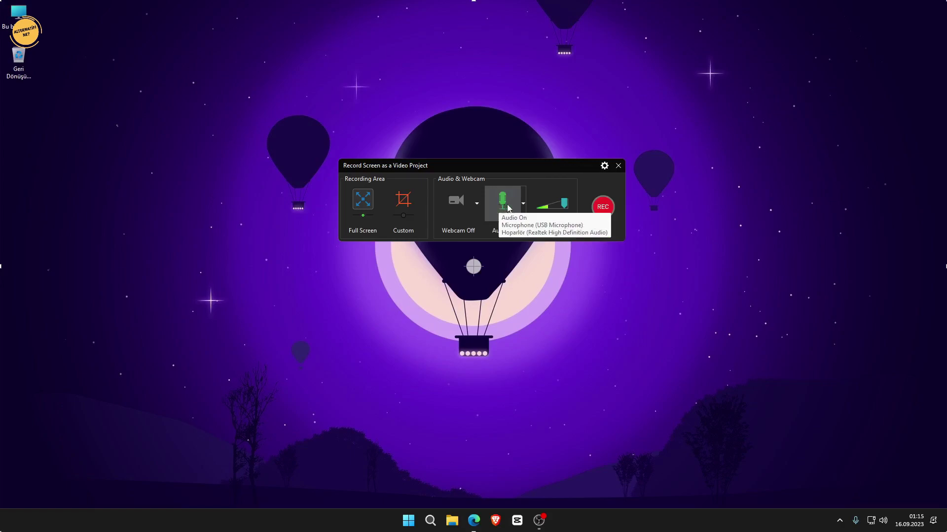
click(523, 204)
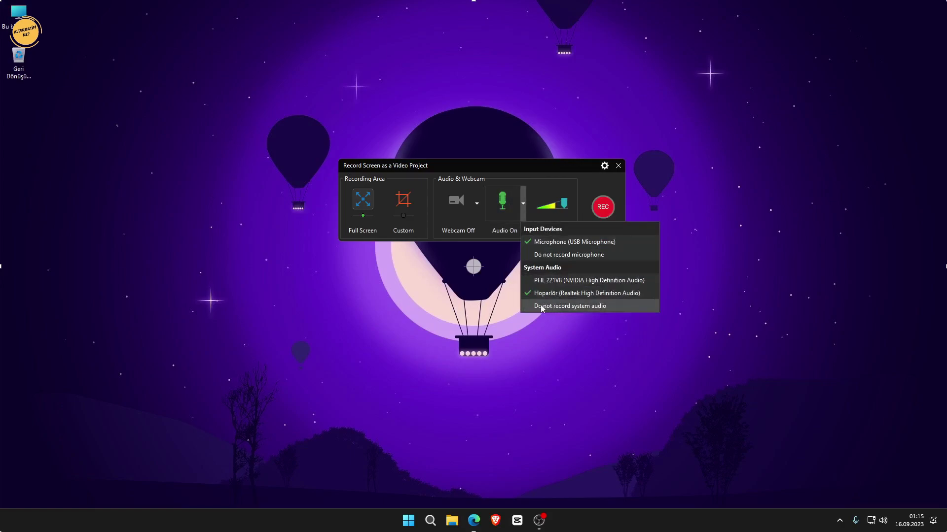
click(580, 306)
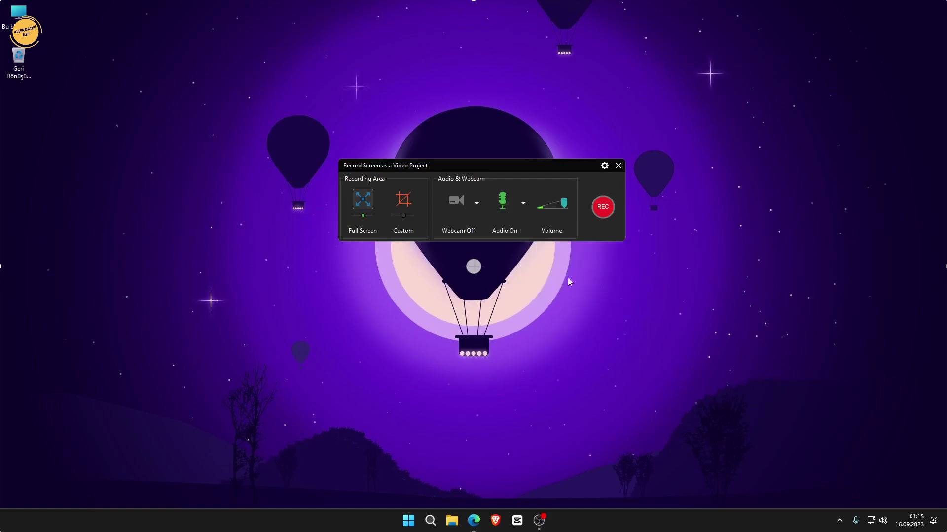
click(523, 216)
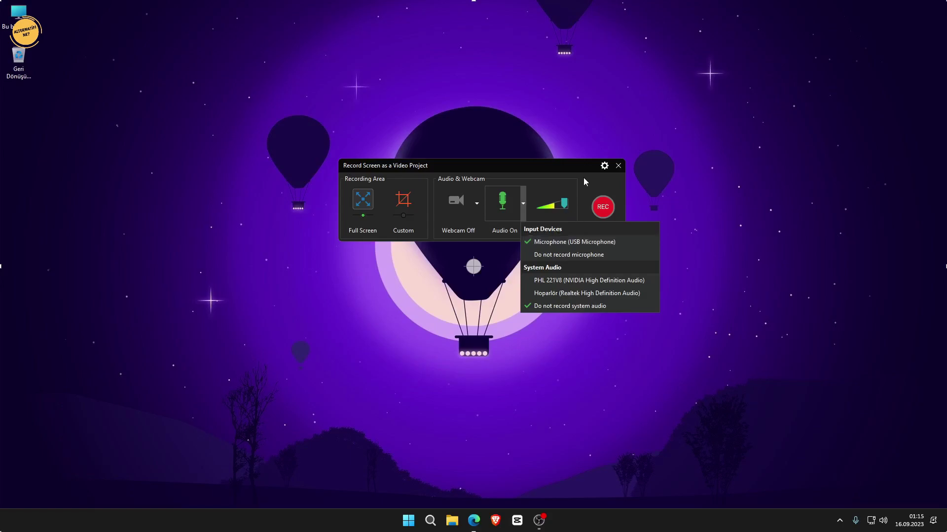
click(572, 195)
drag(564, 203, 556, 206)
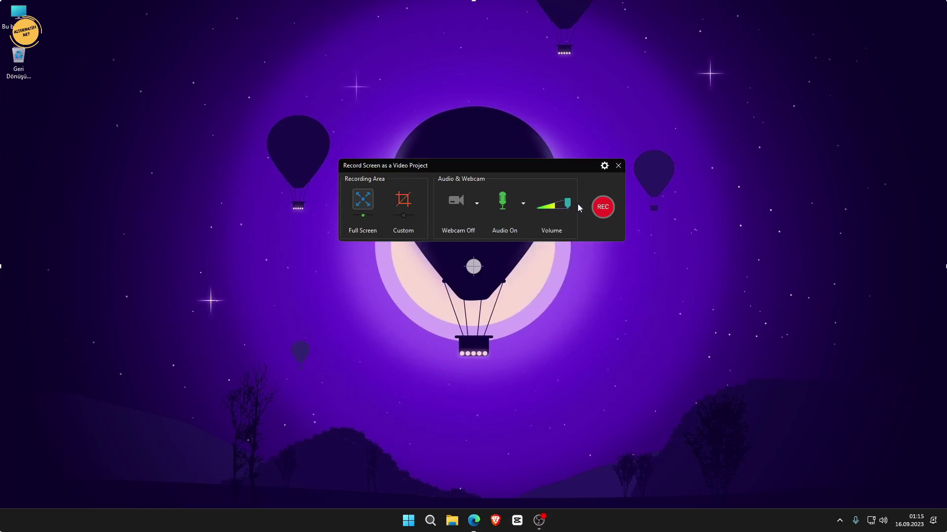
Open the video recording settings and examine the audio, video and webcam options, trying video quality 100 and finishing at 90
click(607, 167)
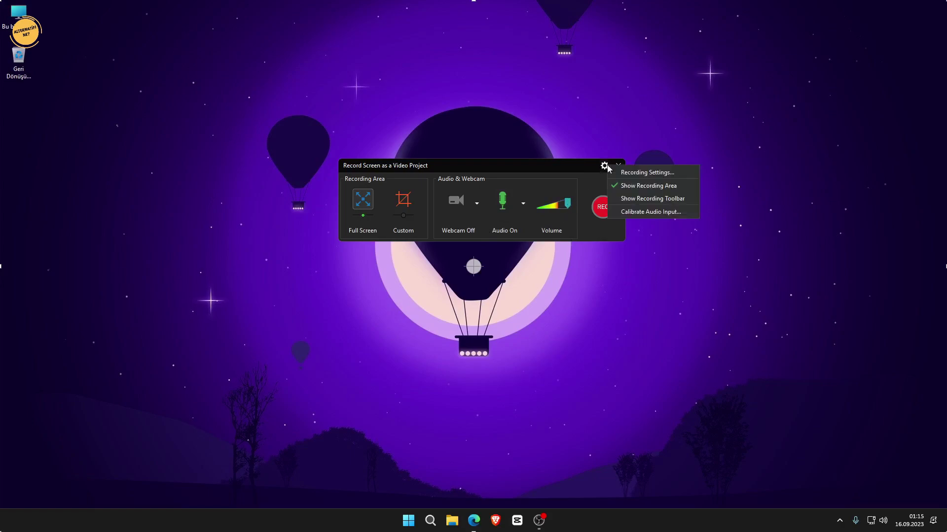
click(659, 172)
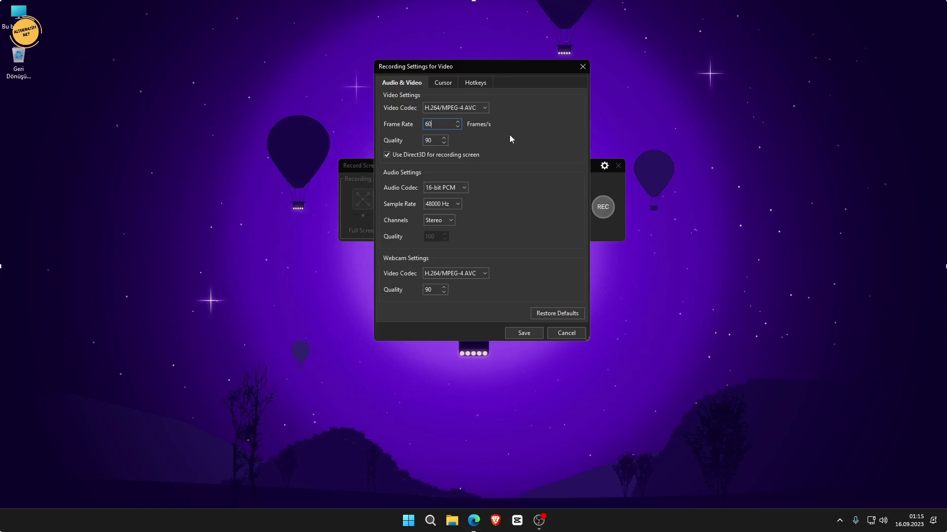
click(445, 139)
click(445, 139)
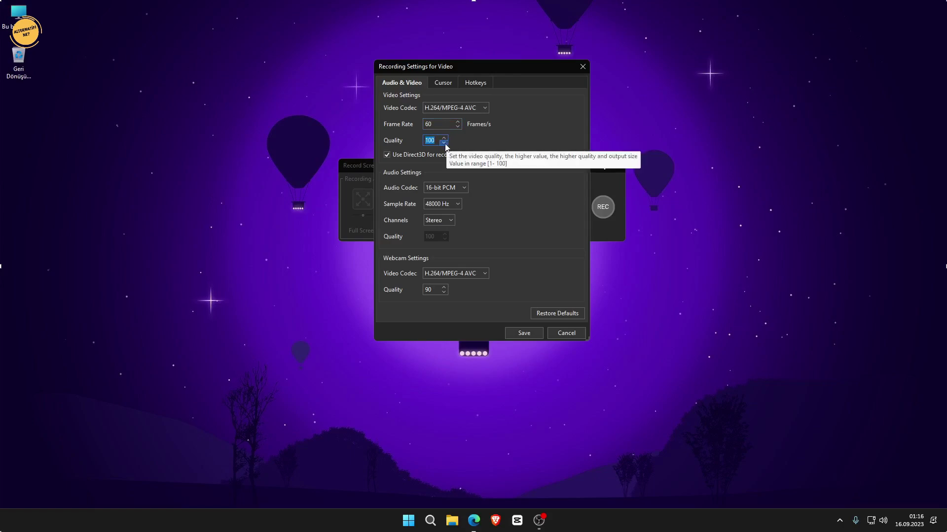
click(444, 143)
click(444, 143)
click(445, 144)
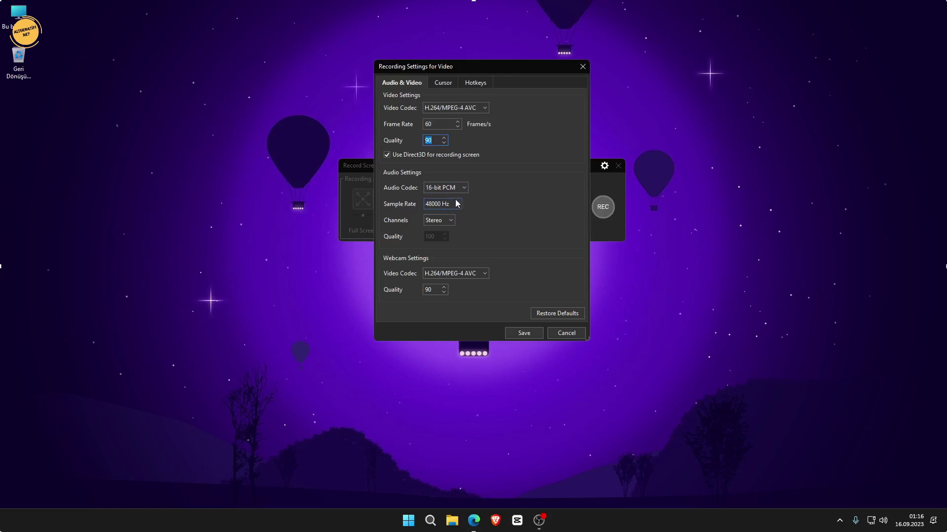
click(450, 220)
drag(433, 291, 399, 293)
Turn on cursor effects, check the Pause/Resume and Stop hotkeys, and save the recording settings
click(444, 83)
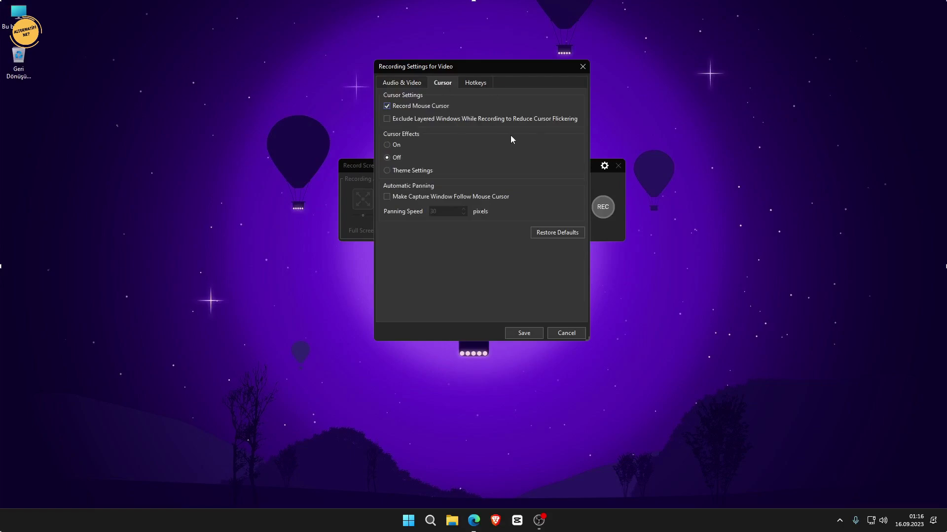
click(394, 145)
click(477, 83)
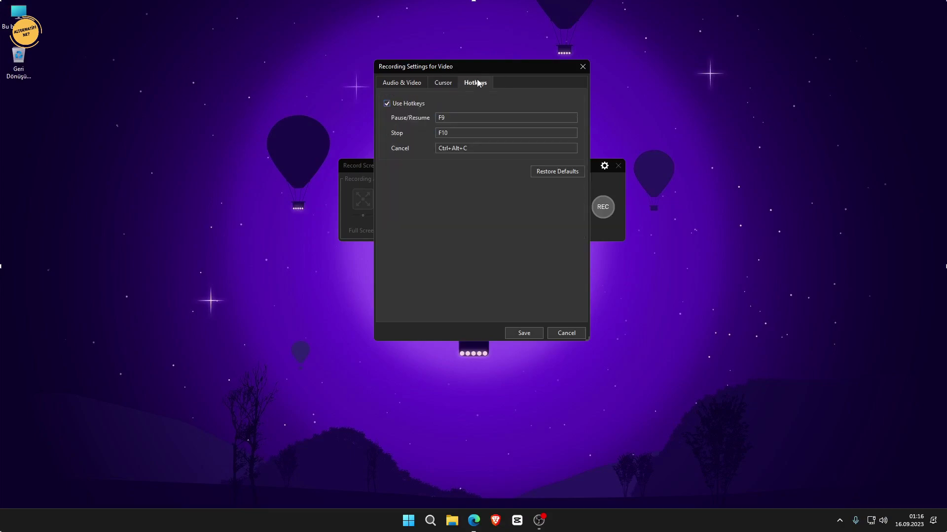
click(456, 120)
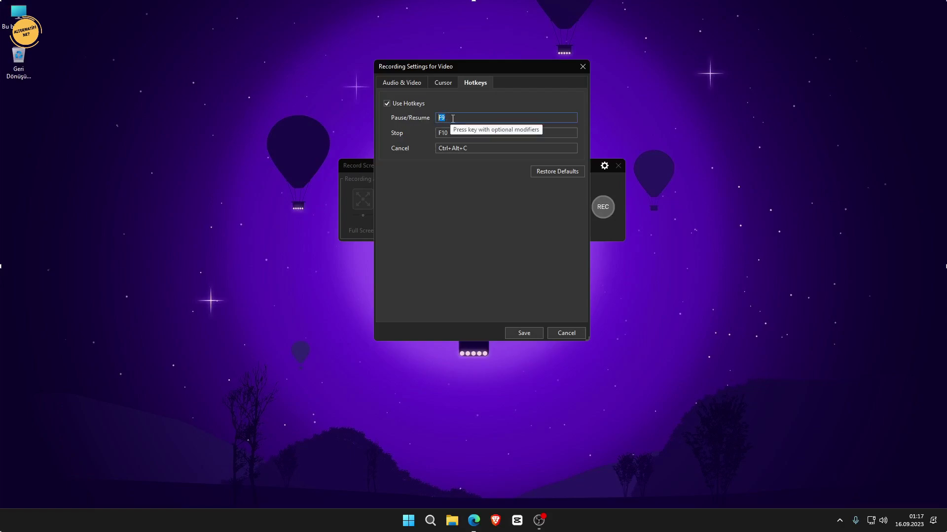
click(464, 135)
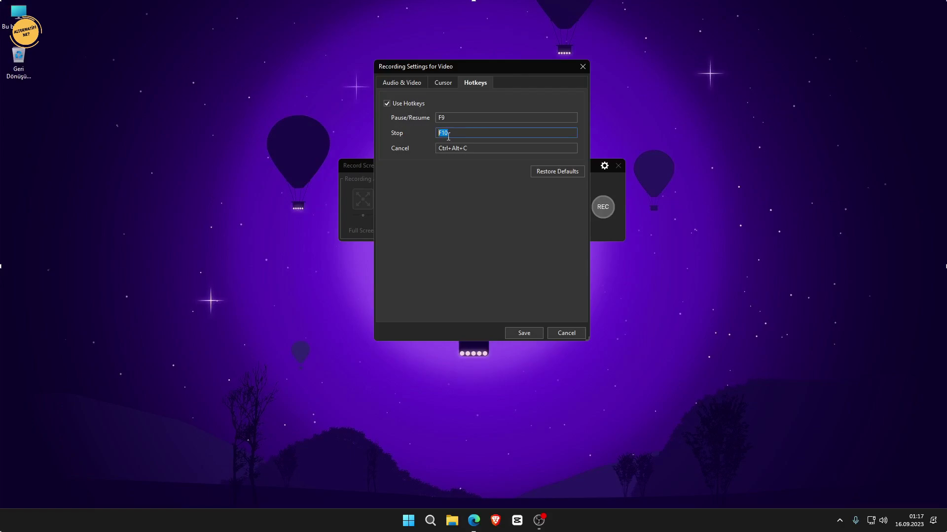
click(524, 333)
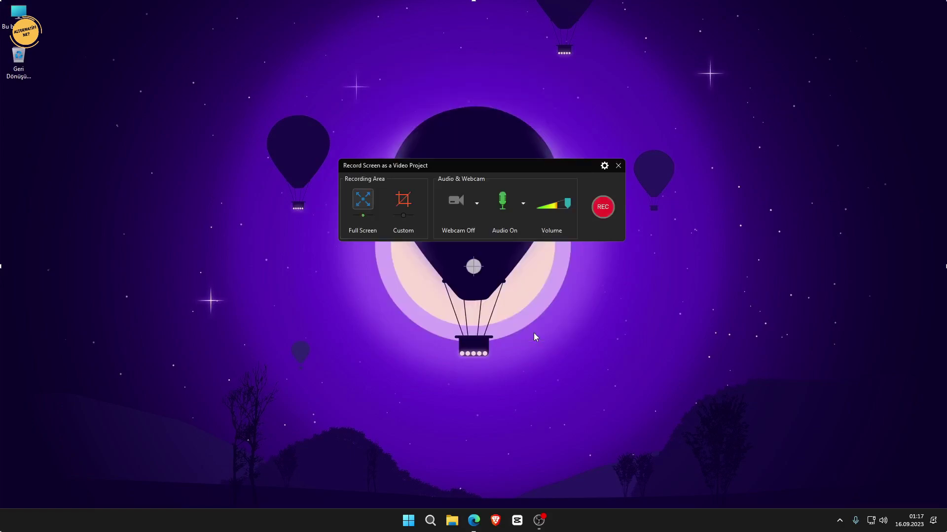
Start the recording and capture some desktop activity, opening and closing the Start menu and a File Explorer window
click(605, 207)
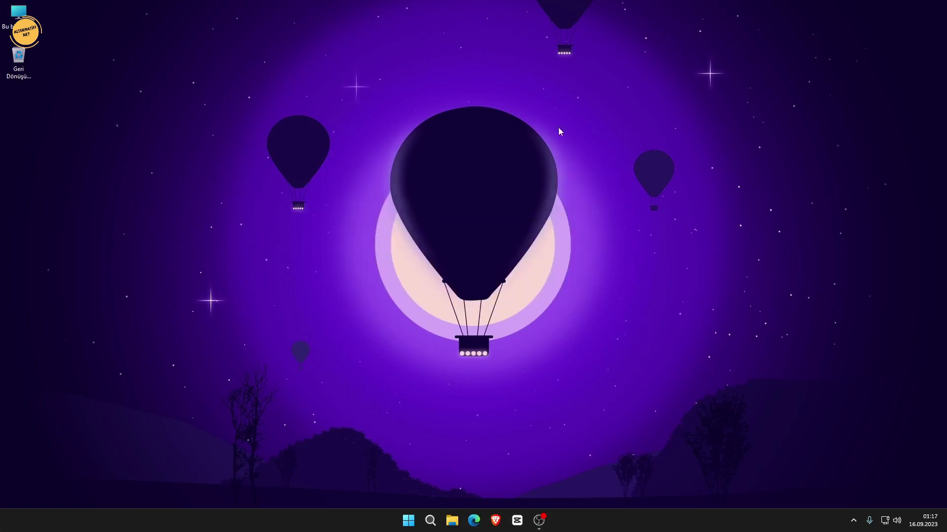
right_click(377, 188)
click(331, 188)
click(409, 521)
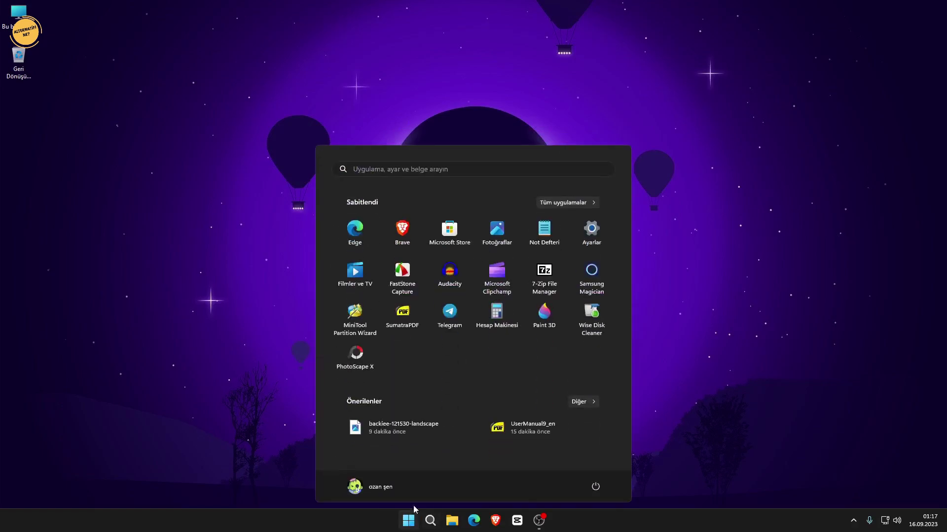
click(641, 274)
right_click(276, 123)
click(338, 201)
click(451, 521)
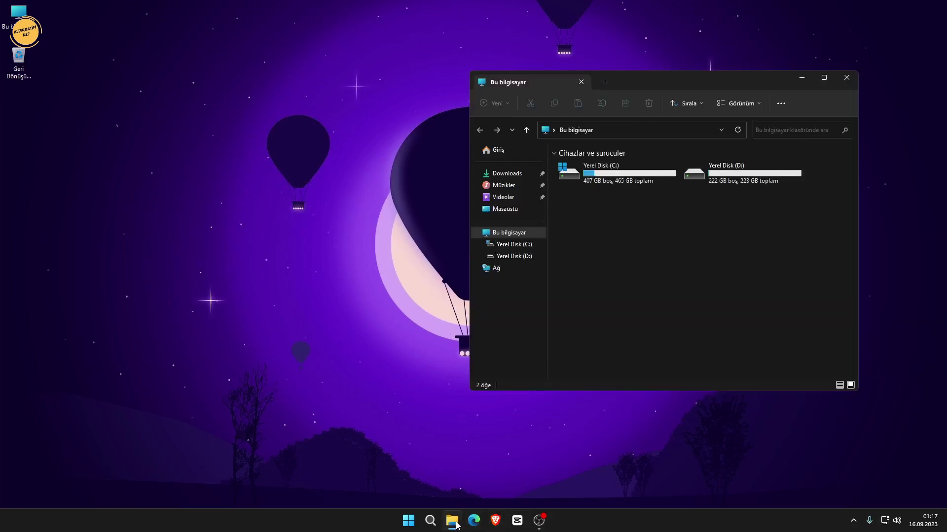
click(847, 77)
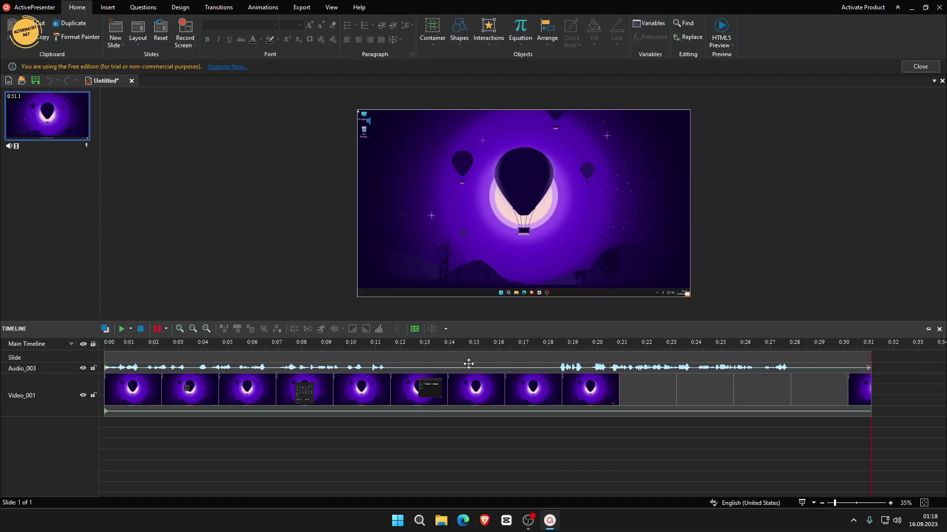
Split the recorded video and audio at 0:06.600 on the timeline and look over the available slide transitions
mouse_move(270, 320)
mouse_down()
mouse_move(269, 365)
mouse_move(261, 306)
mouse_move(259, 321)
mouse_up()
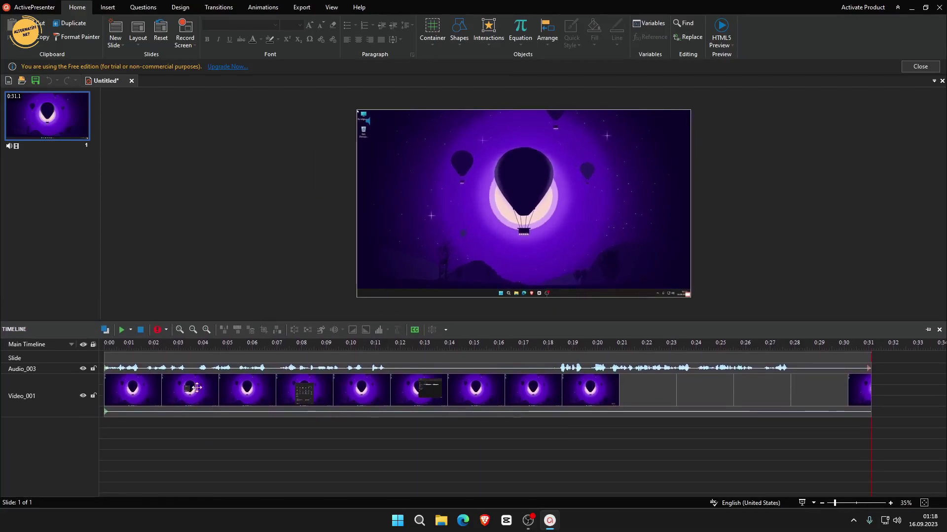
click(196, 281)
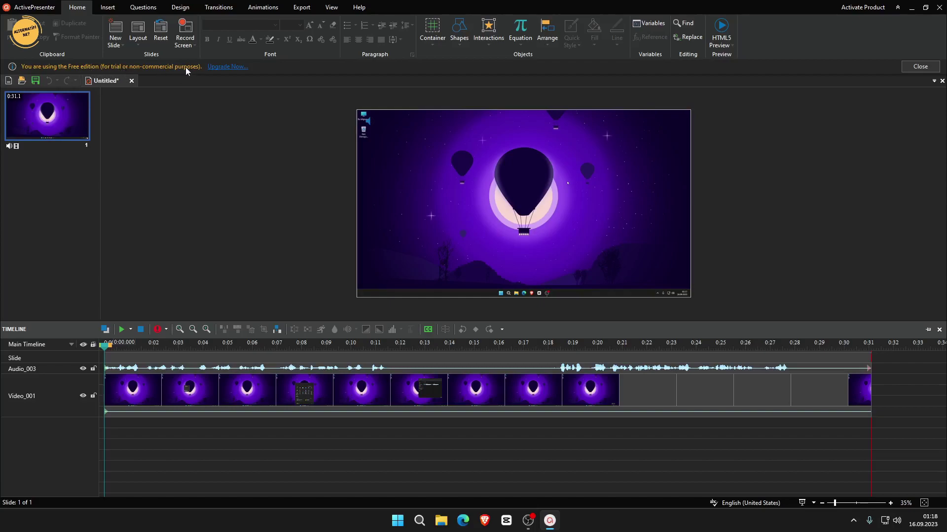
click(108, 7)
click(267, 347)
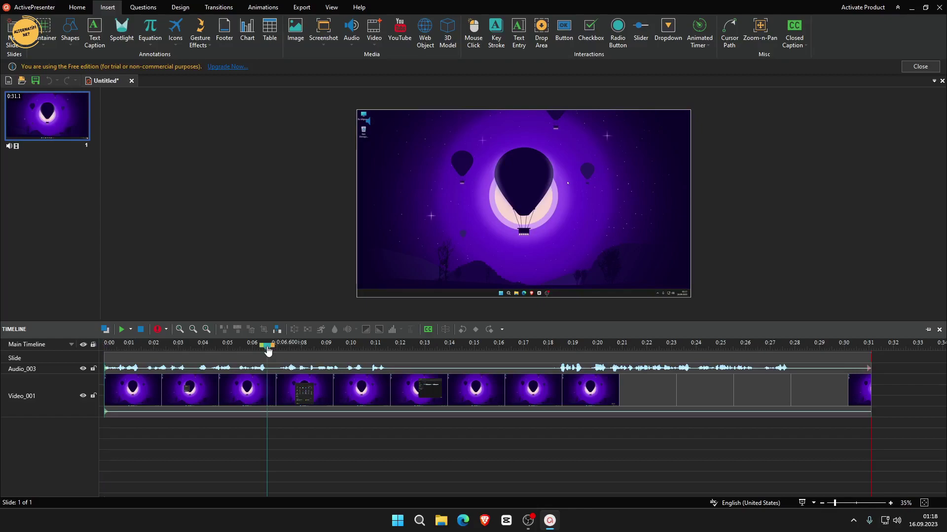
click(296, 330)
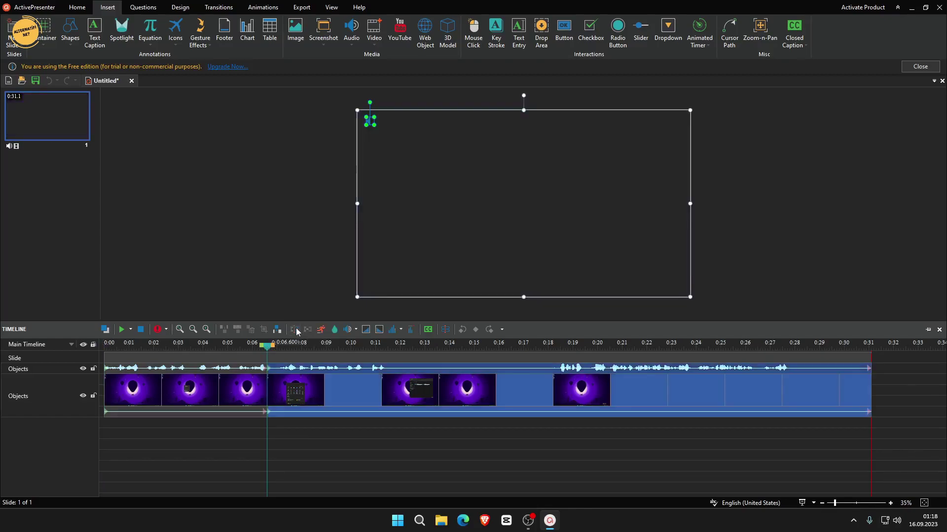
drag(294, 390, 275, 388)
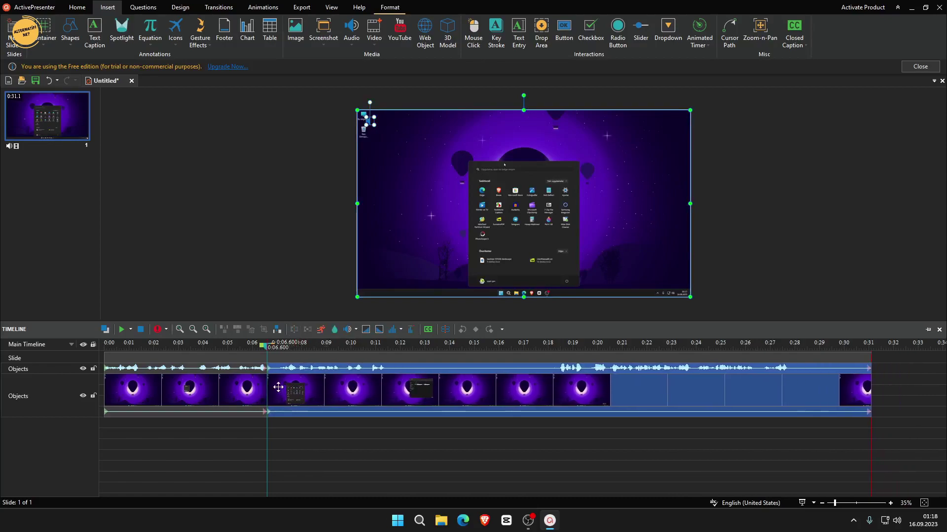
click(227, 10)
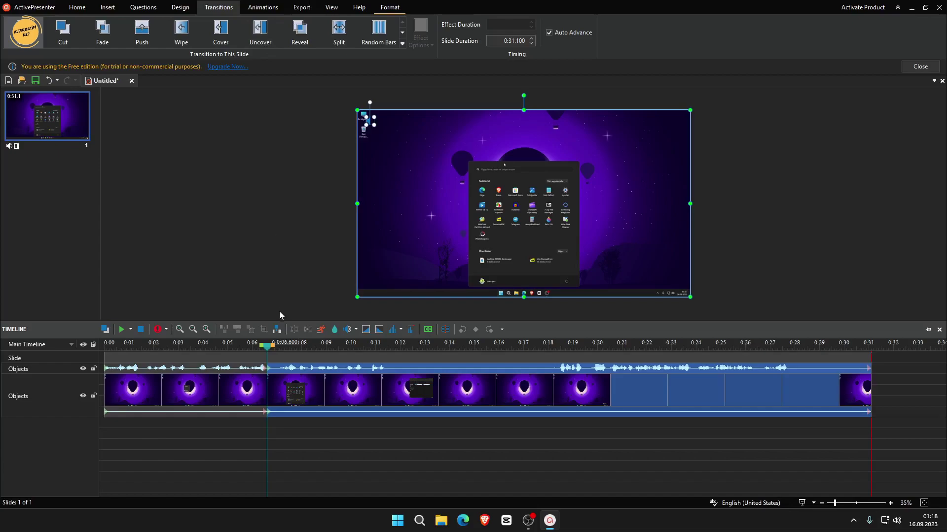
click(241, 130)
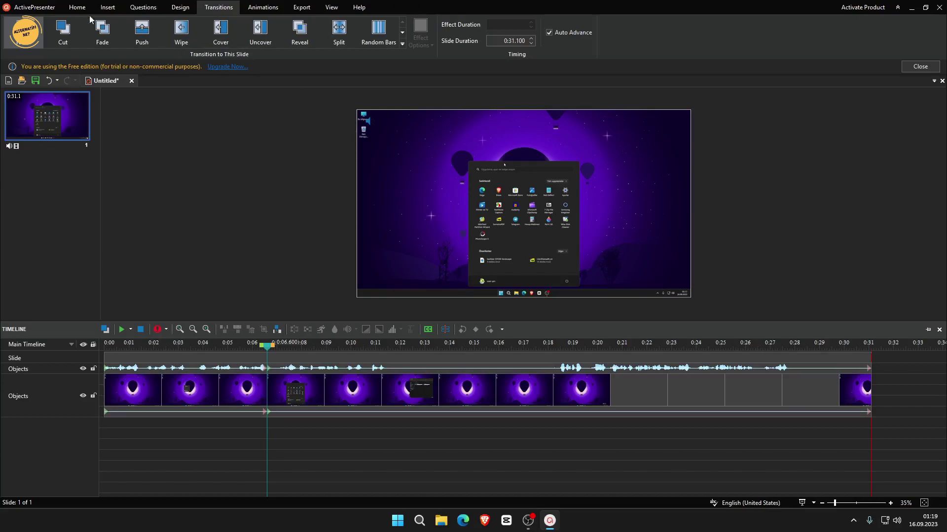
Export the project as a 1920 x 1080 MP4 (H.264, AAC) video at 60 fps, saving it to the desktop
click(299, 9)
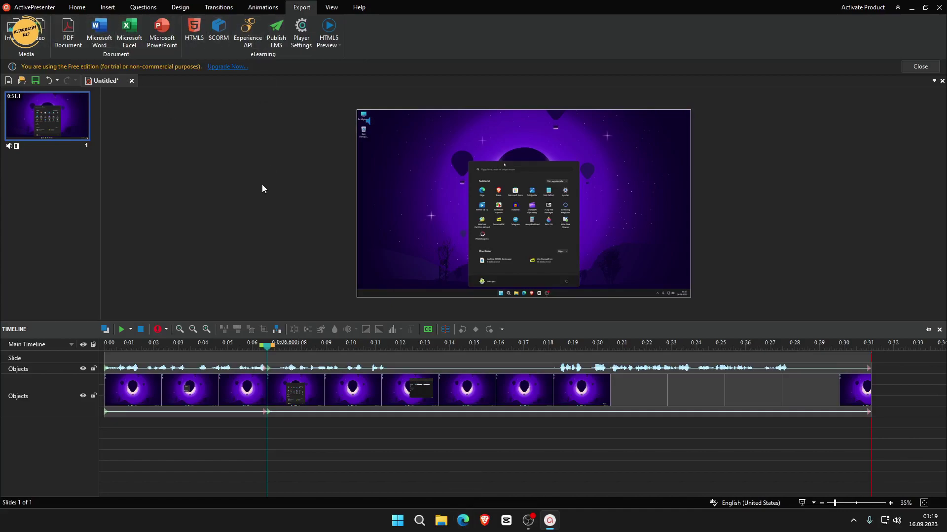
click(39, 30)
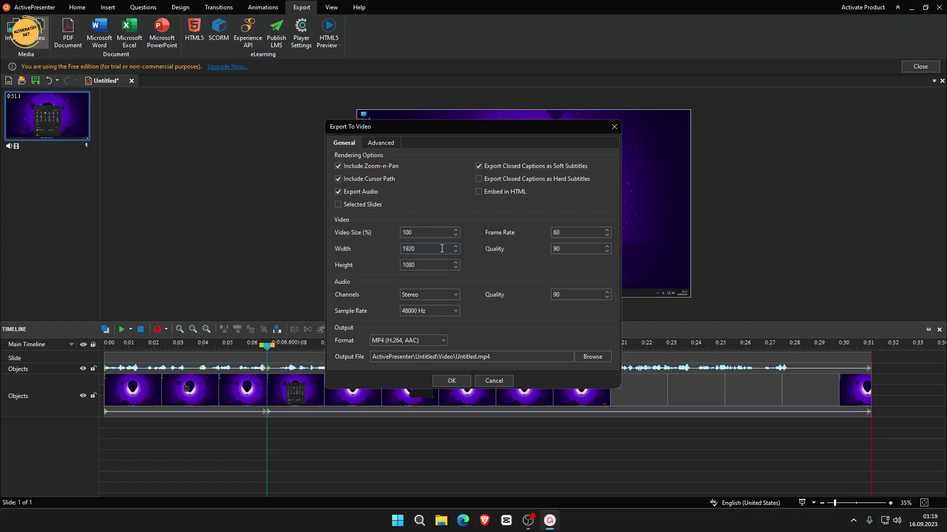
scroll(456, 251, up, 3)
double_click(564, 232)
click(583, 357)
click(363, 241)
click(702, 369)
click(438, 381)
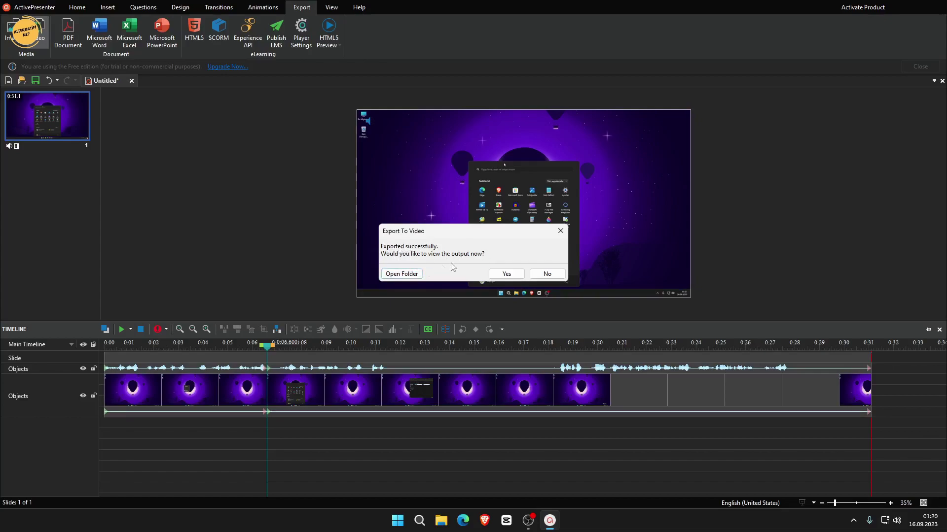
Open the exported video's folder, close it again and shrink the ActivePresenter window to uncover the desktop
click(415, 273)
click(912, 7)
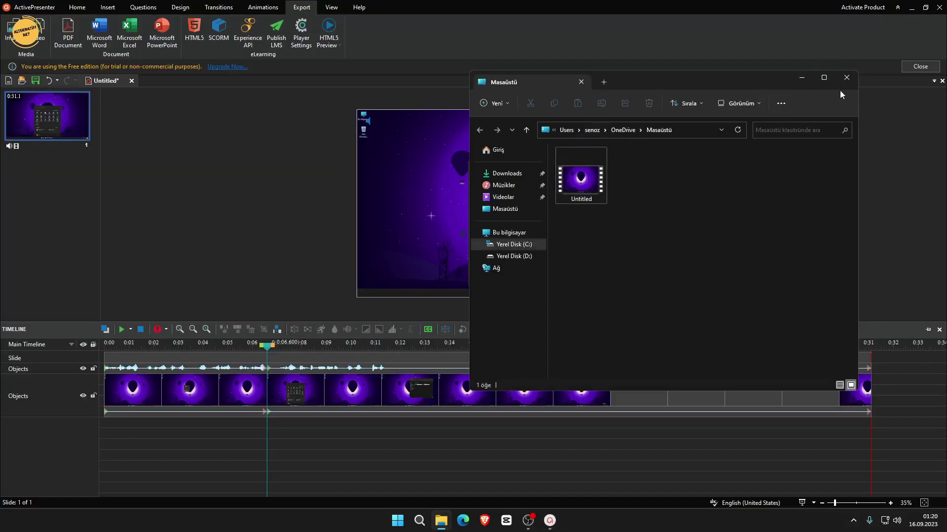
click(846, 77)
click(925, 8)
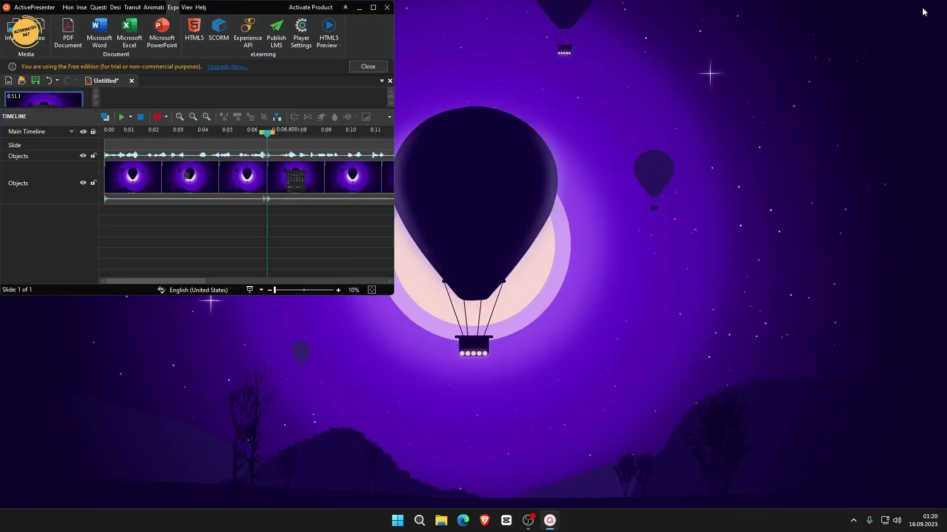
drag(266, 8, 581, 86)
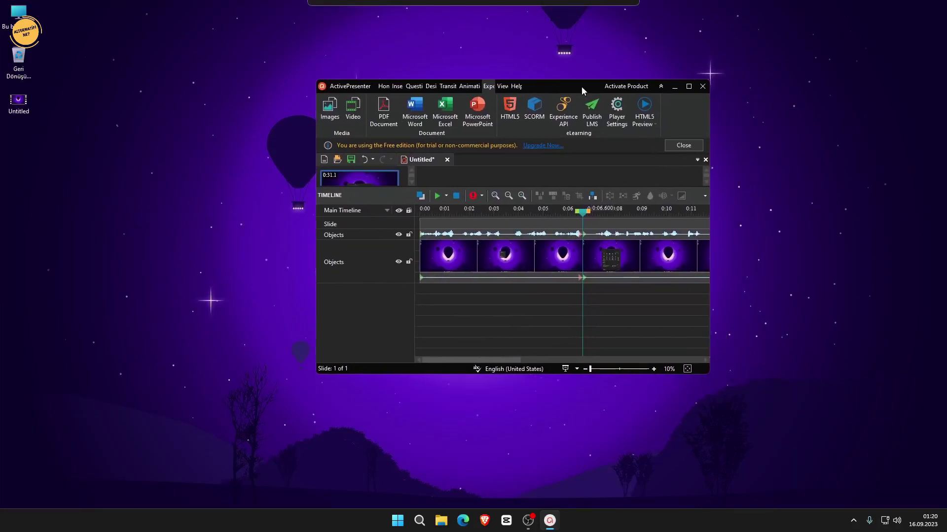
Play the exported Untitled video from the desktop, leave full screen and close the media player
double_click(18, 102)
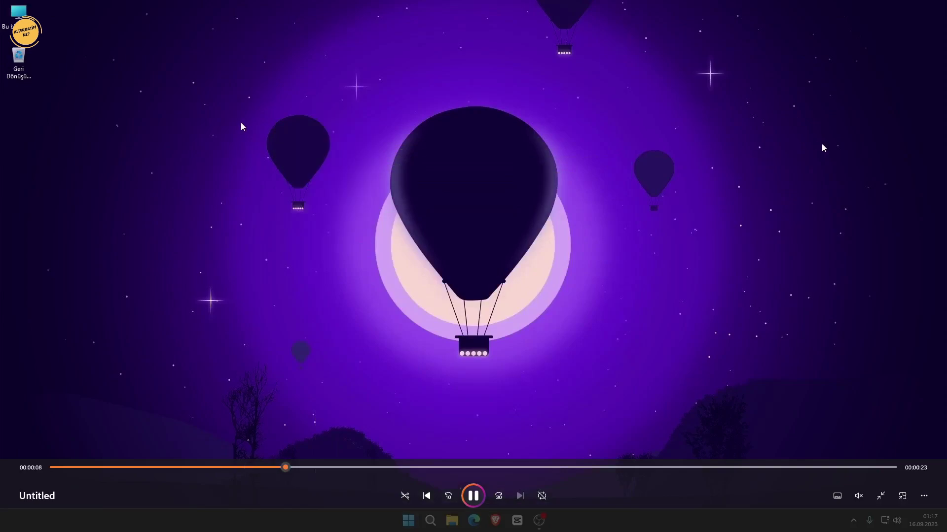
key(Escape)
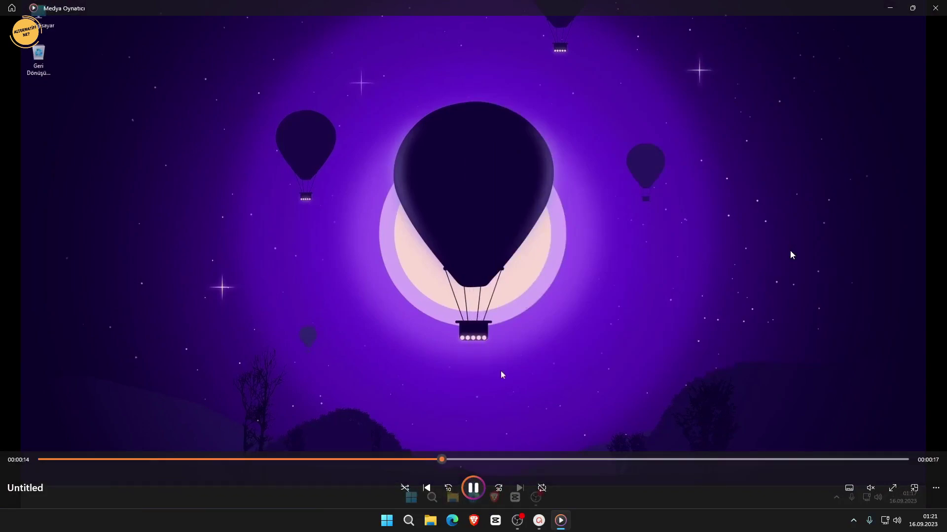
click(936, 8)
Examine the exported Untitled video's file properties, including its frame rate, data rate, total bitrate and file size
right_click(25, 93)
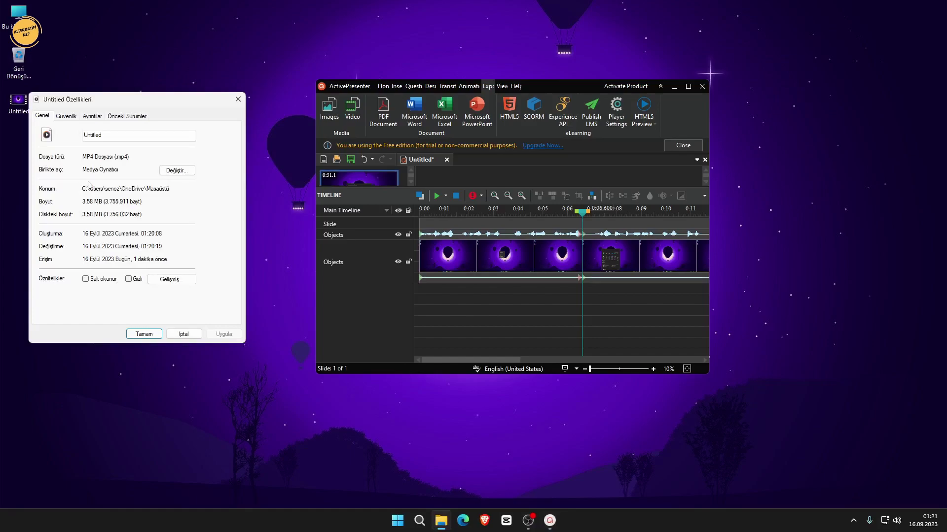
click(92, 116)
click(139, 256)
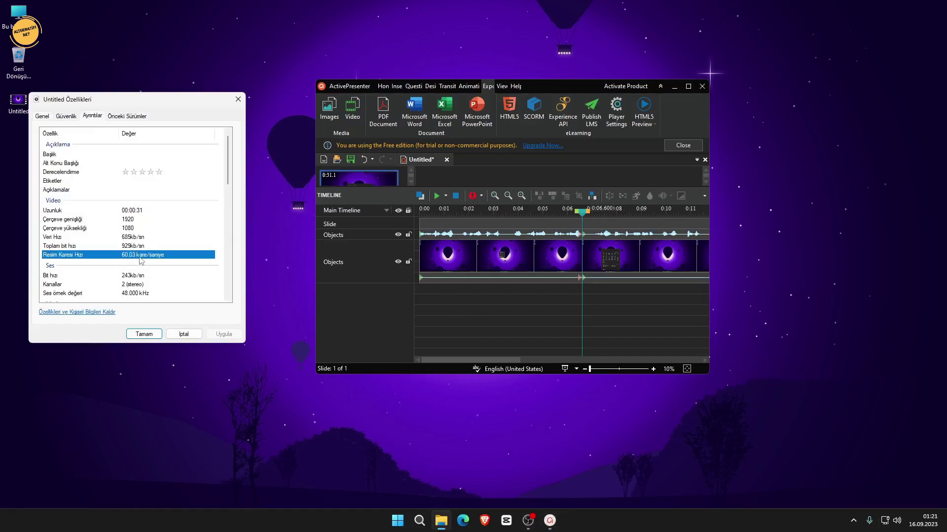
click(63, 239)
click(69, 247)
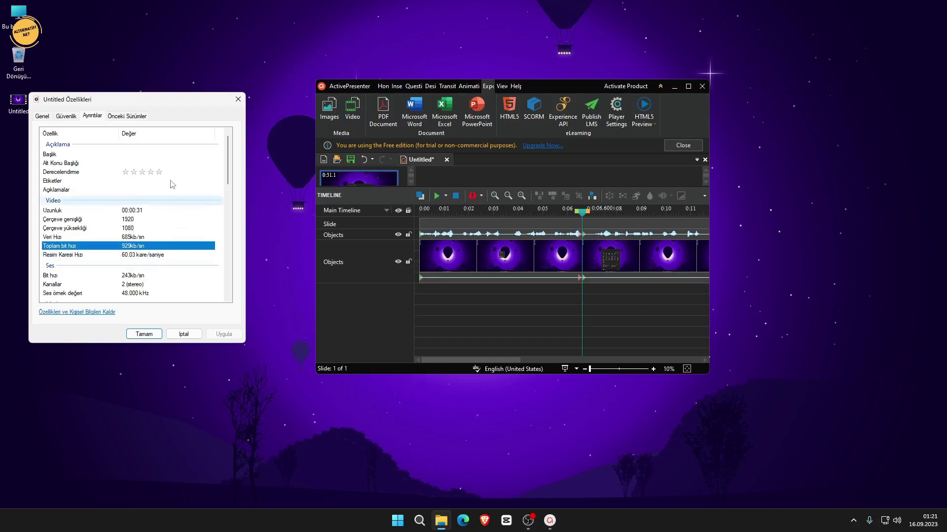
click(42, 117)
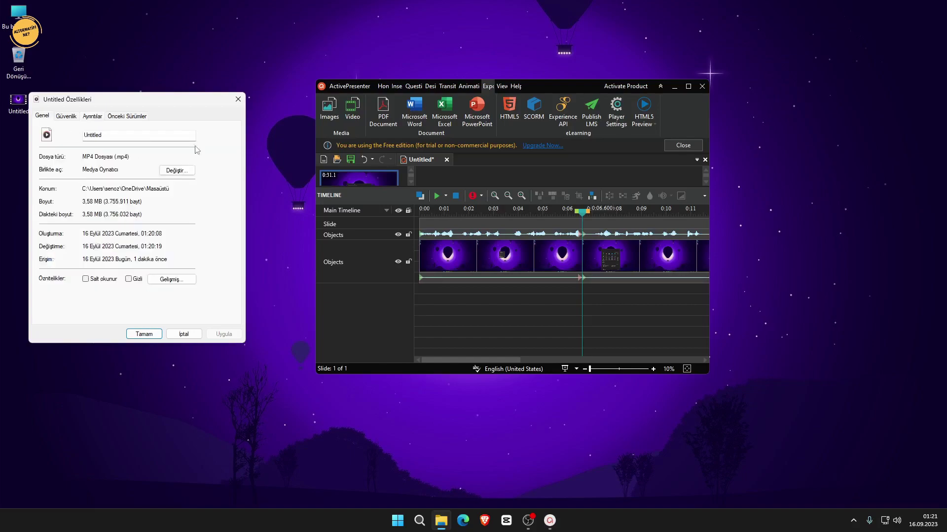
click(239, 99)
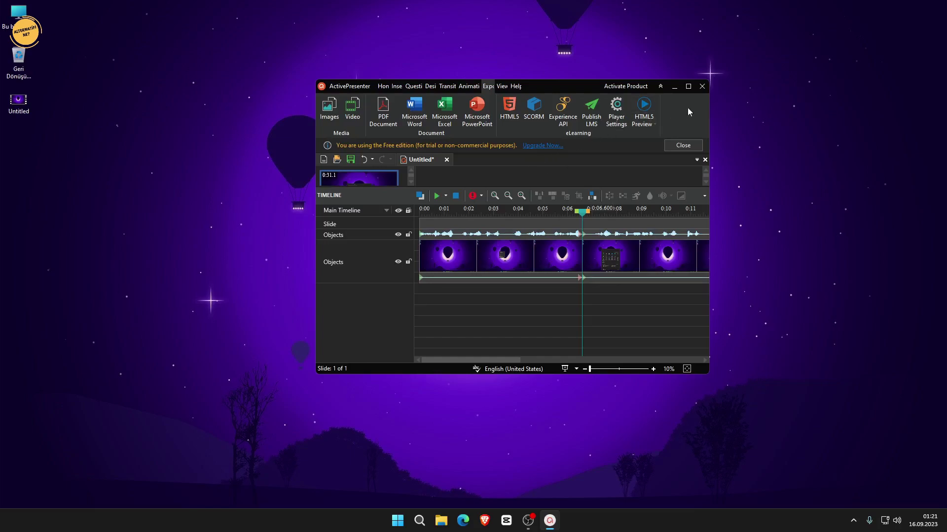
Close ActivePresenter together with the untitled project
click(704, 88)
click(528, 227)
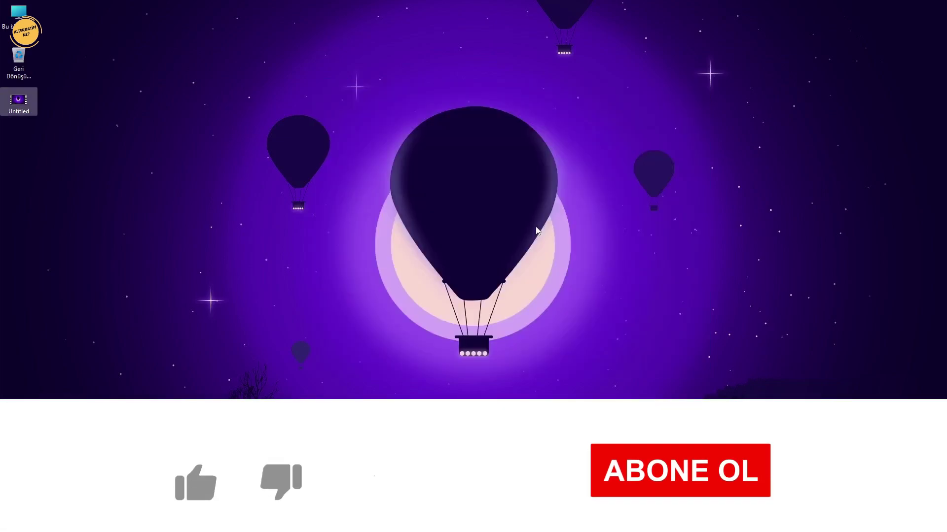